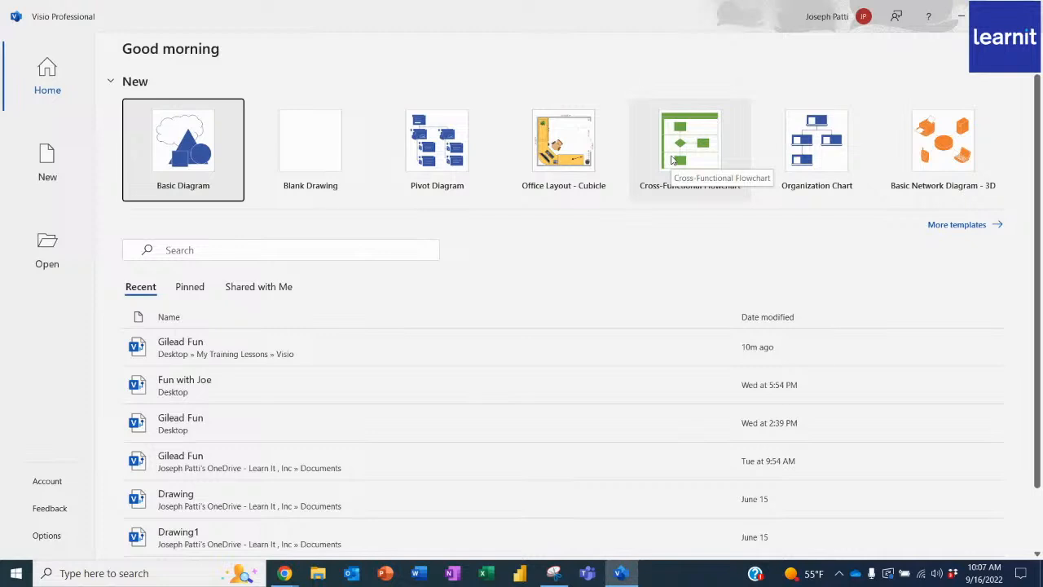
{"action": "left_click", "coordinate": [704, 193]}
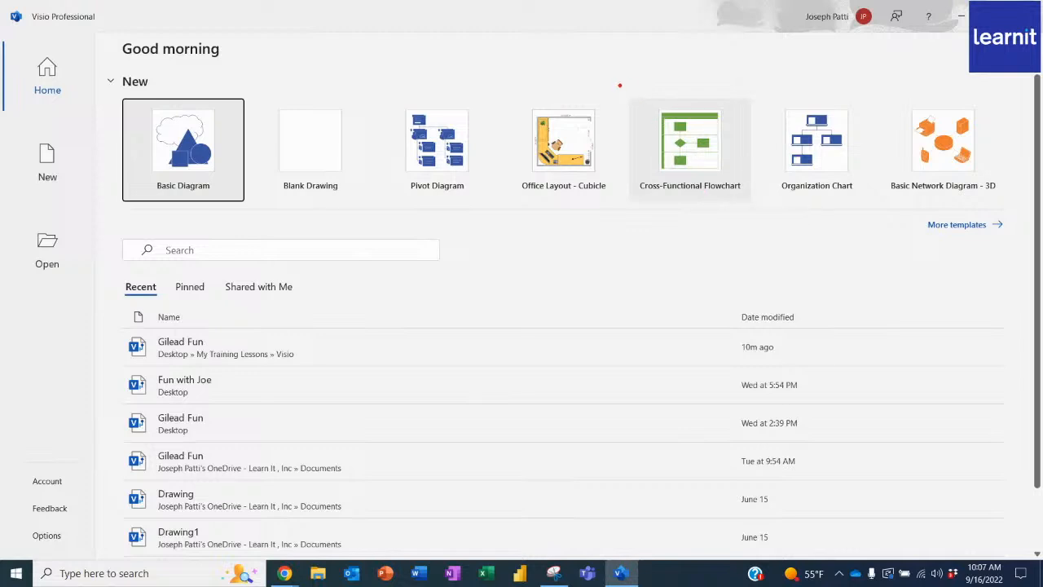
{"action": "mouse_move", "coordinate": [623, 87]}
{"action": "left_mouse_down"}
{"action": "mouse_move", "coordinate": [739, 205]}
{"action": "mouse_move", "coordinate": [763, 210]}
{"action": "left_mouse_up"}
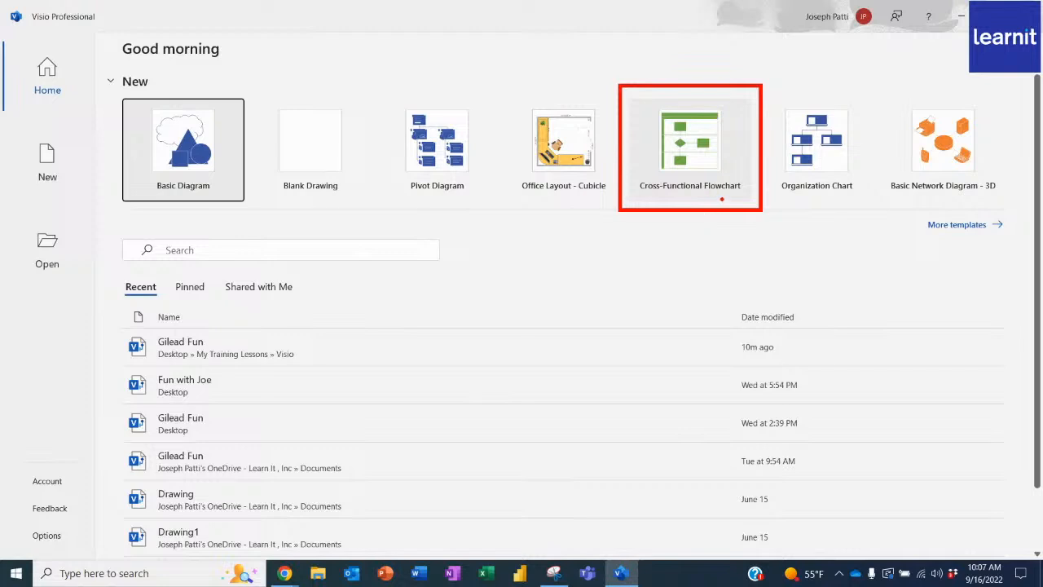
{"action": "left_click_drag", "start_coordinate": [722, 200], "coordinate": [743, 261]}
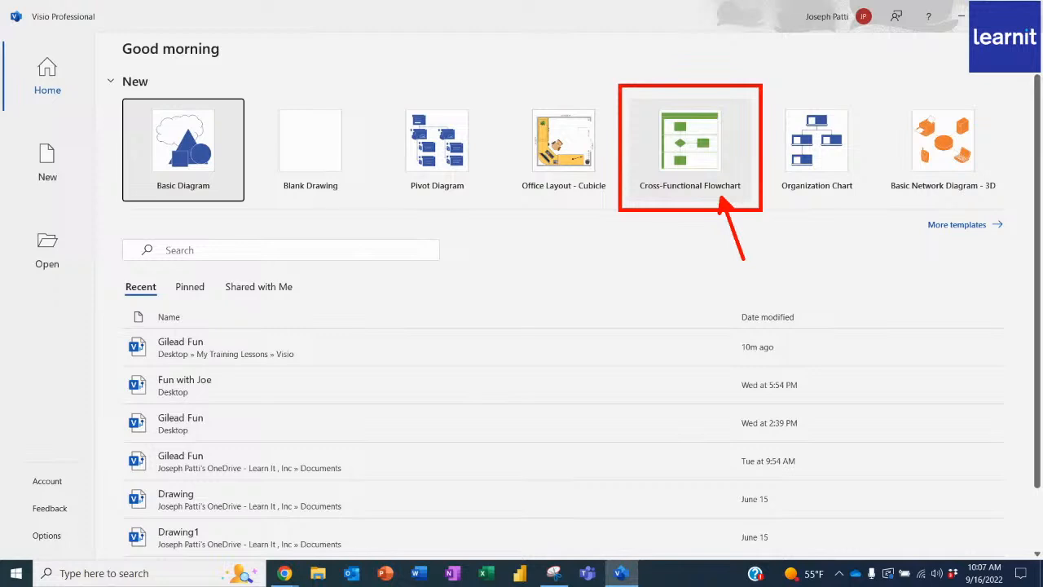
{"action": "left_click", "coordinate": [695, 152]}
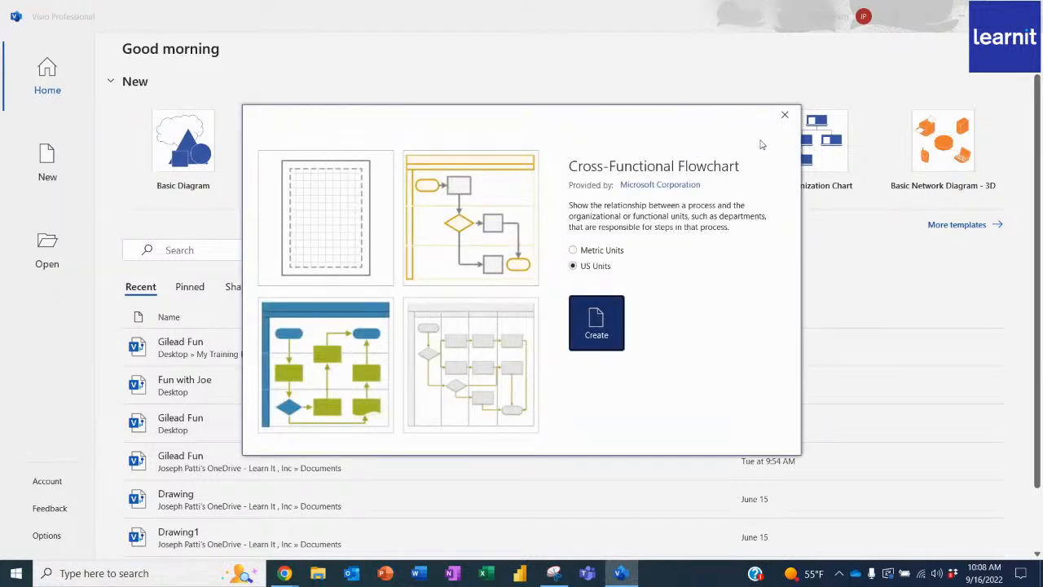
{"action": "left_click", "coordinate": [785, 115]}
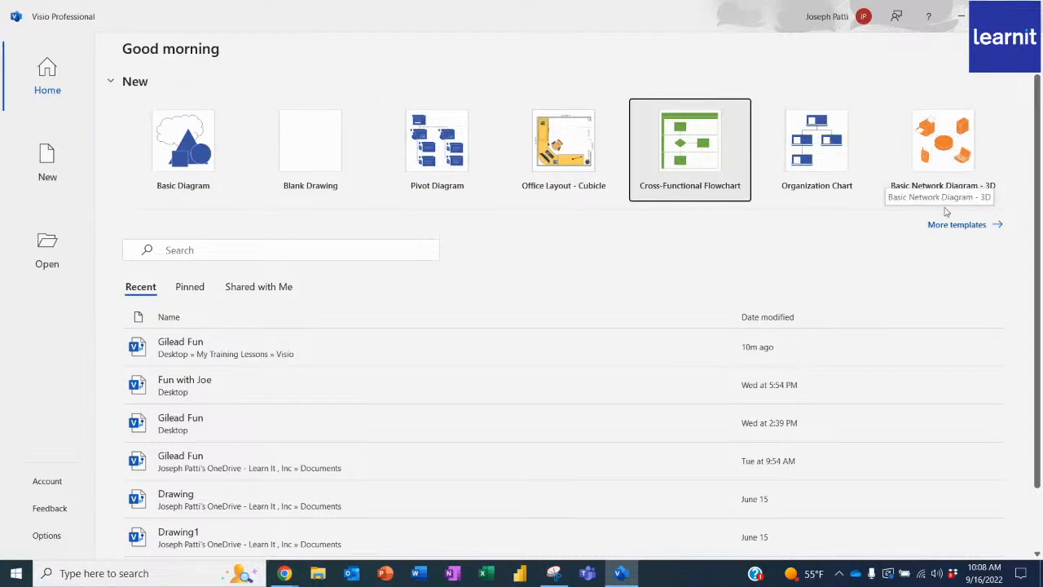
Browse the additional templates and filter them with the suggested Flowcharts search
{"action": "left_click", "coordinate": [948, 232]}
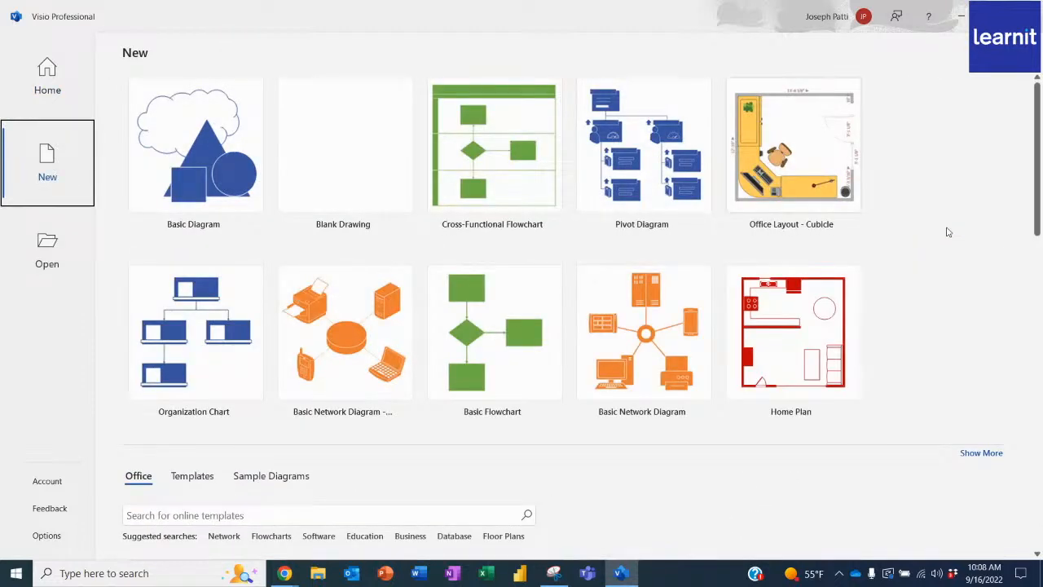
{"action": "scroll", "coordinate": [345, 446], "scroll_direction": "down", "scroll_amount": 1}
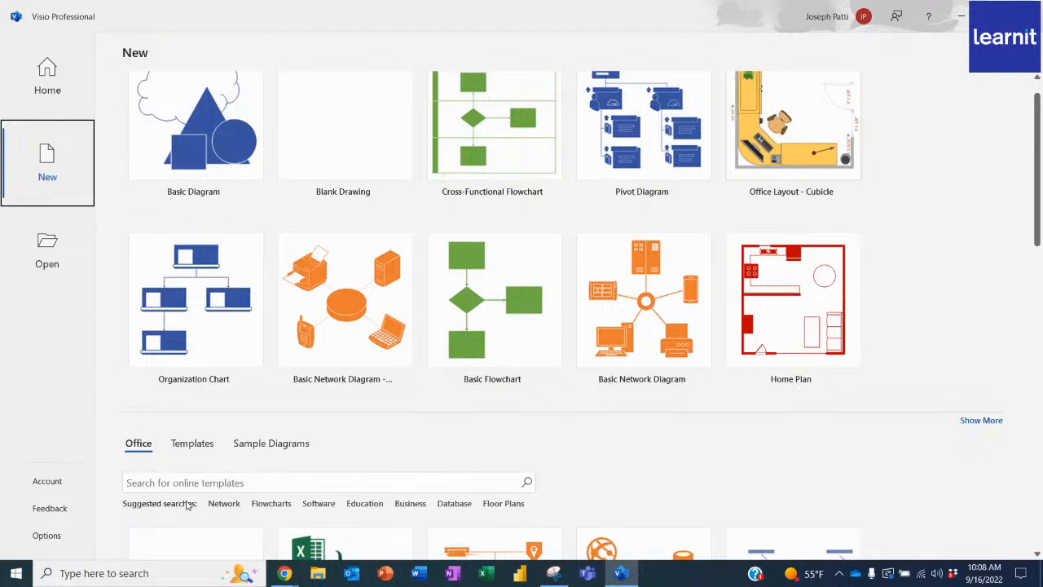
{"action": "left_click", "coordinate": [271, 503]}
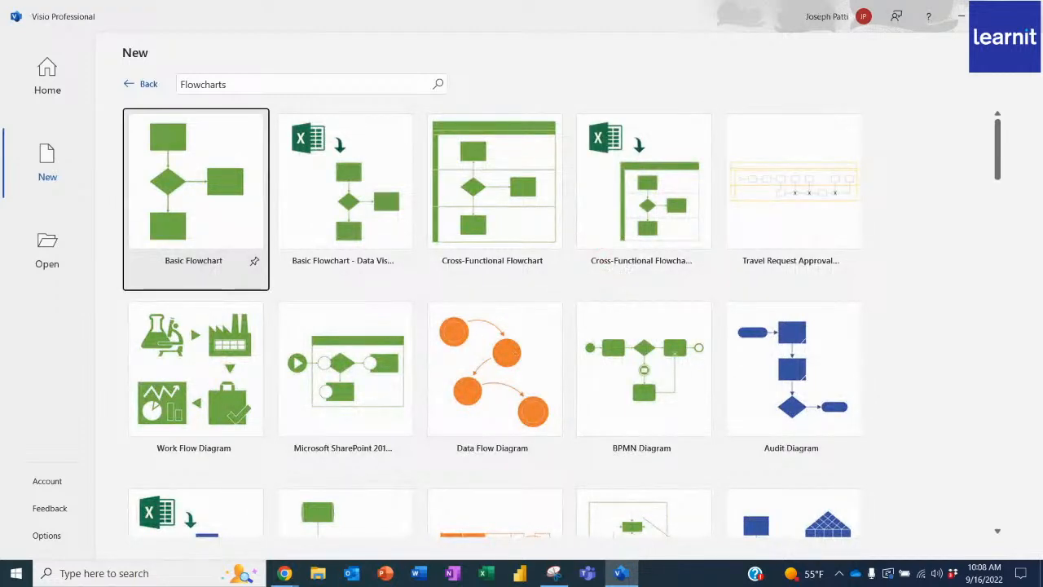
{"action": "mouse_move", "coordinate": [562, 97]}
{"action": "left_mouse_down"}
{"action": "mouse_move", "coordinate": [668, 241]}
{"action": "mouse_move", "coordinate": [725, 281]}
{"action": "left_mouse_up"}
{"action": "left_click_drag", "start_coordinate": [664, 148], "coordinate": [724, 98]}
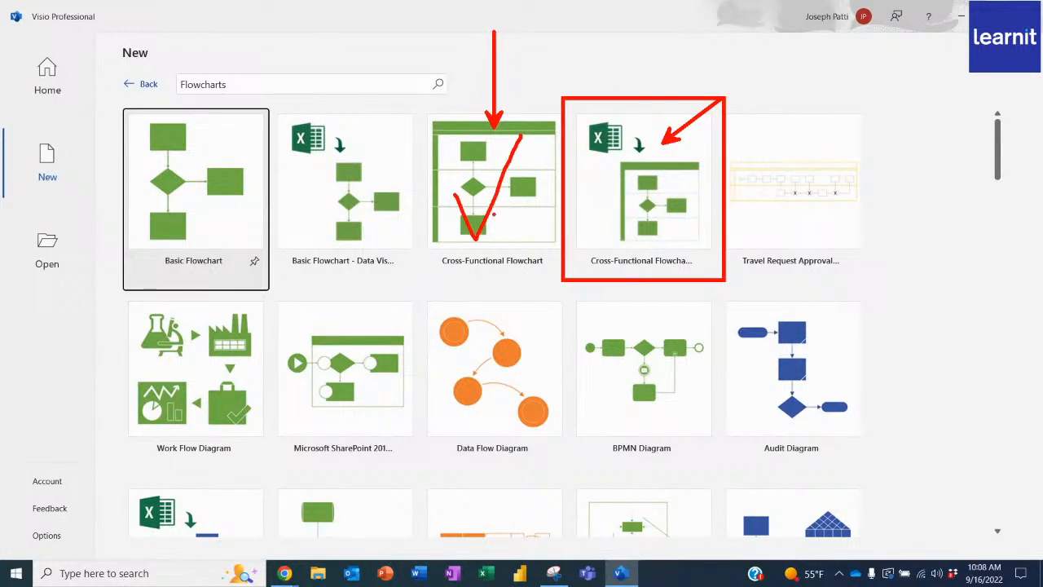
Create a new drawing from the Cross-Functional Flowchart template using US units
{"action": "left_click", "coordinate": [500, 194]}
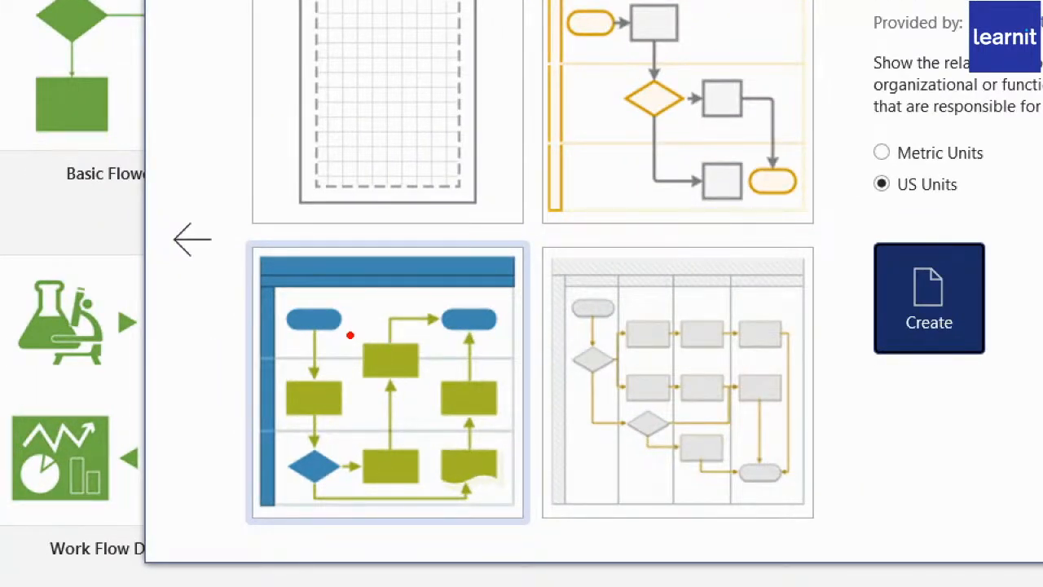
{"action": "mouse_move", "coordinate": [346, 331]}
{"action": "left_mouse_down"}
{"action": "mouse_move", "coordinate": [403, 384]}
{"action": "mouse_move", "coordinate": [435, 387]}
{"action": "left_mouse_up"}
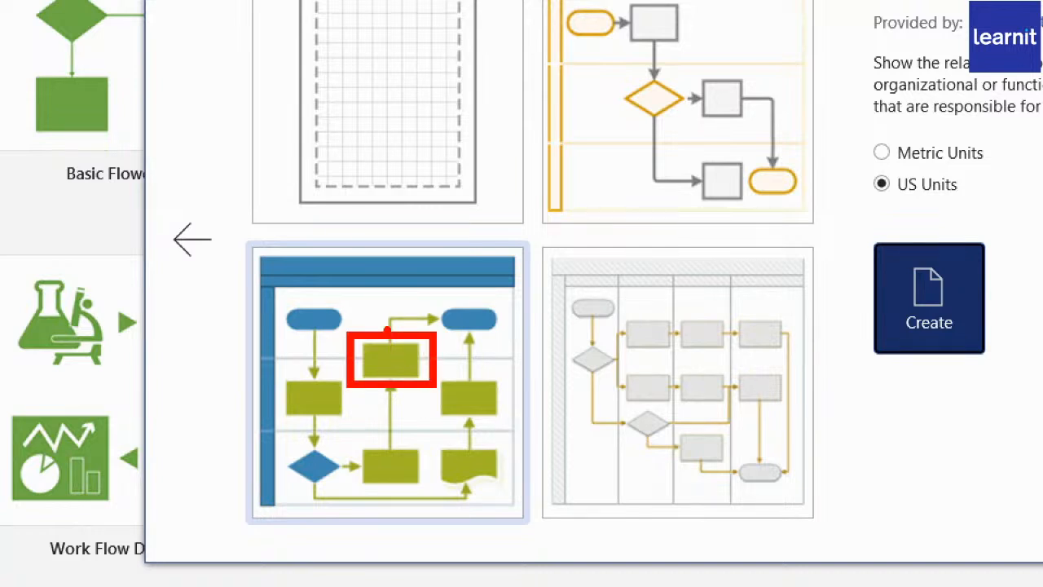
{"action": "left_click_drag", "start_coordinate": [269, 316], "coordinate": [262, 341]}
{"action": "left_click_drag", "start_coordinate": [261, 386], "coordinate": [287, 405]}
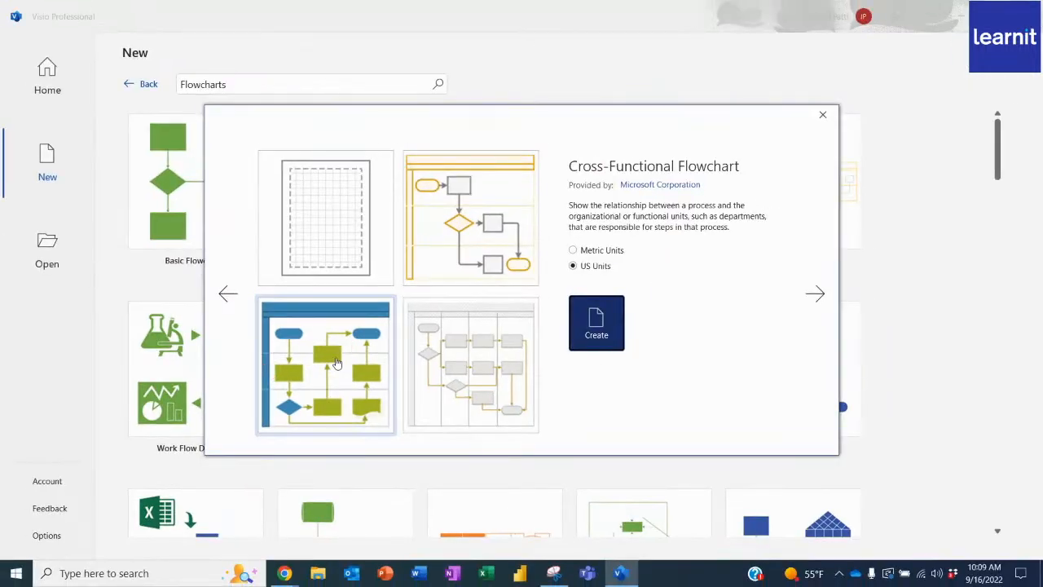
{"action": "left_click", "coordinate": [420, 24]}
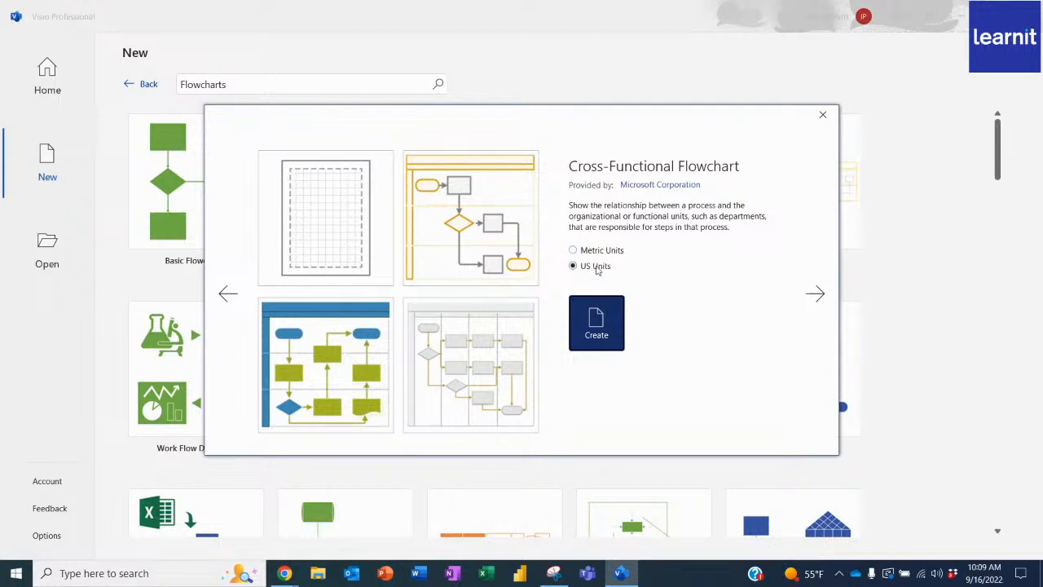
{"action": "left_click", "coordinate": [607, 317]}
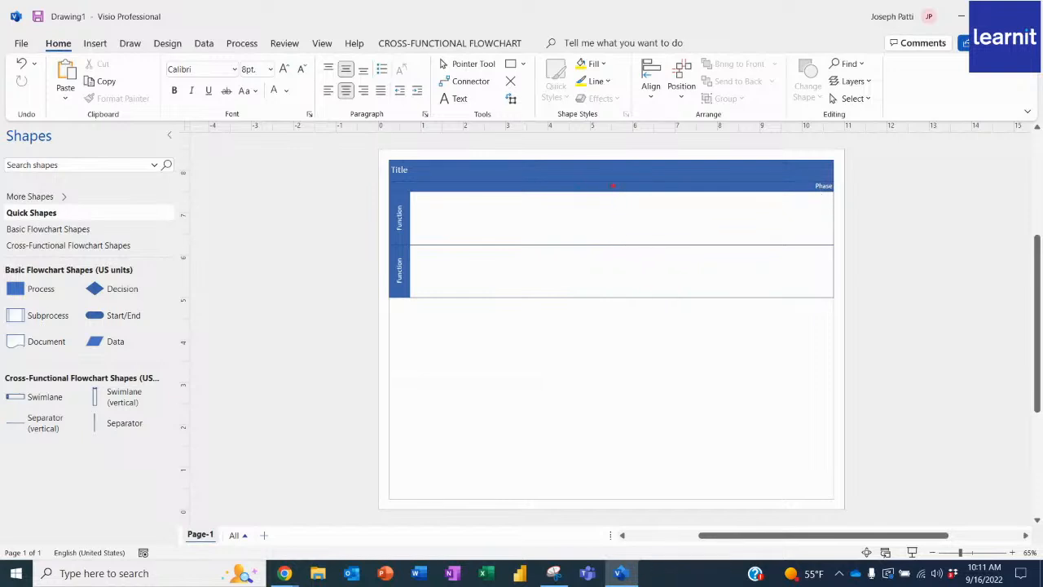
Add a separator across both swimlanes near the middle, making the first phase about 4.75 in wide
{"action": "left_click_drag", "start_coordinate": [610, 181], "coordinate": [610, 296]}
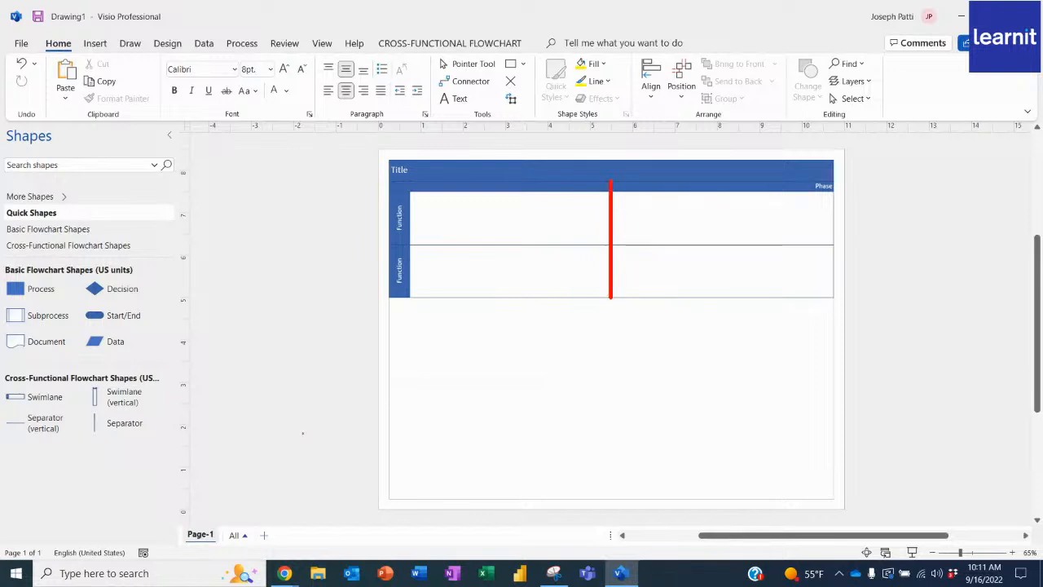
{"action": "mouse_move", "coordinate": [153, 423]}
{"action": "left_mouse_down"}
{"action": "mouse_move", "coordinate": [391, 298]}
{"action": "mouse_move", "coordinate": [603, 226]}
{"action": "left_mouse_up"}
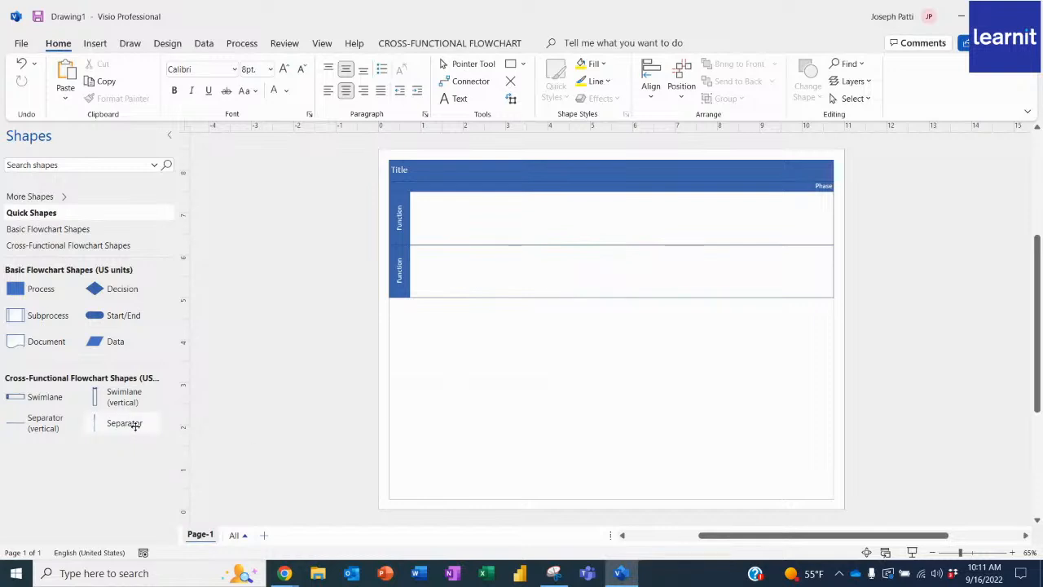
{"action": "mouse_move", "coordinate": [135, 425]}
{"action": "left_mouse_down"}
{"action": "mouse_move", "coordinate": [305, 398]}
{"action": "mouse_move", "coordinate": [603, 286]}
{"action": "mouse_move", "coordinate": [613, 268]}
{"action": "left_mouse_up"}
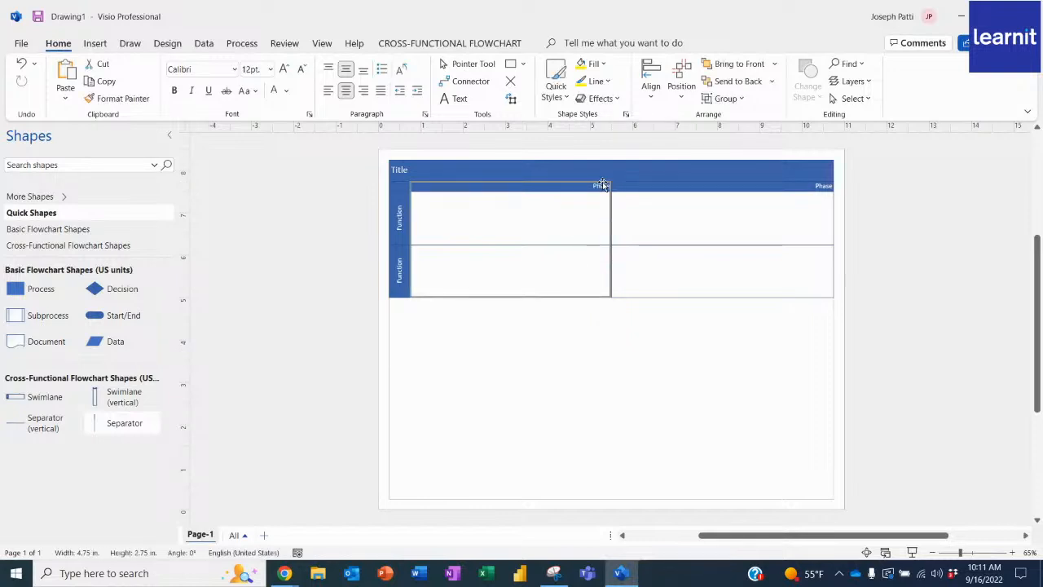
{"action": "left_click", "coordinate": [758, 207]}
{"action": "left_click", "coordinate": [745, 187]}
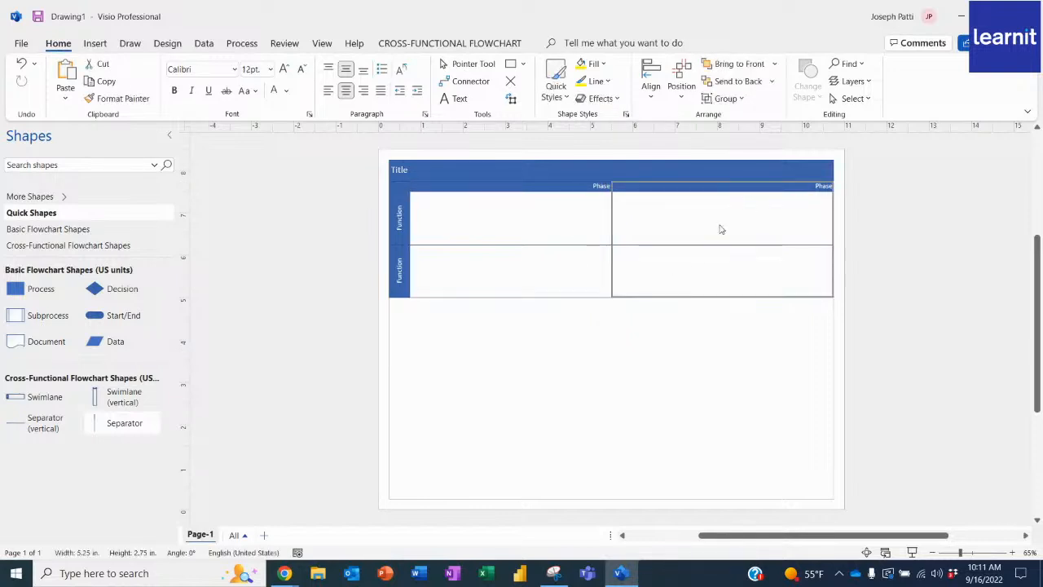
{"action": "left_click", "coordinate": [577, 189]}
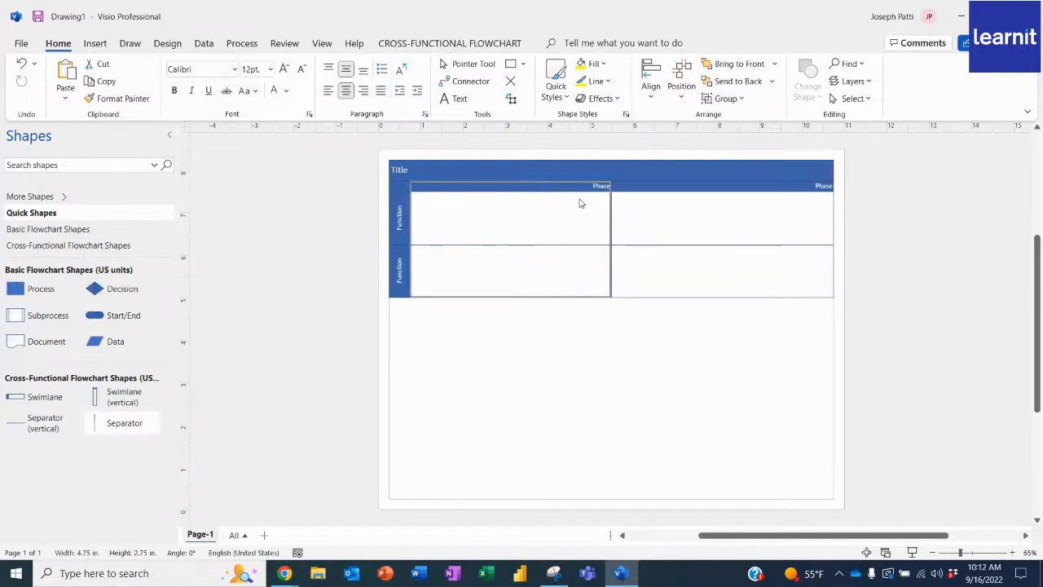
Rename the first phase heading to Pre-Acceptance
{"action": "scroll", "coordinate": [579, 202], "scroll_direction": "up", "scroll_amount": 2}
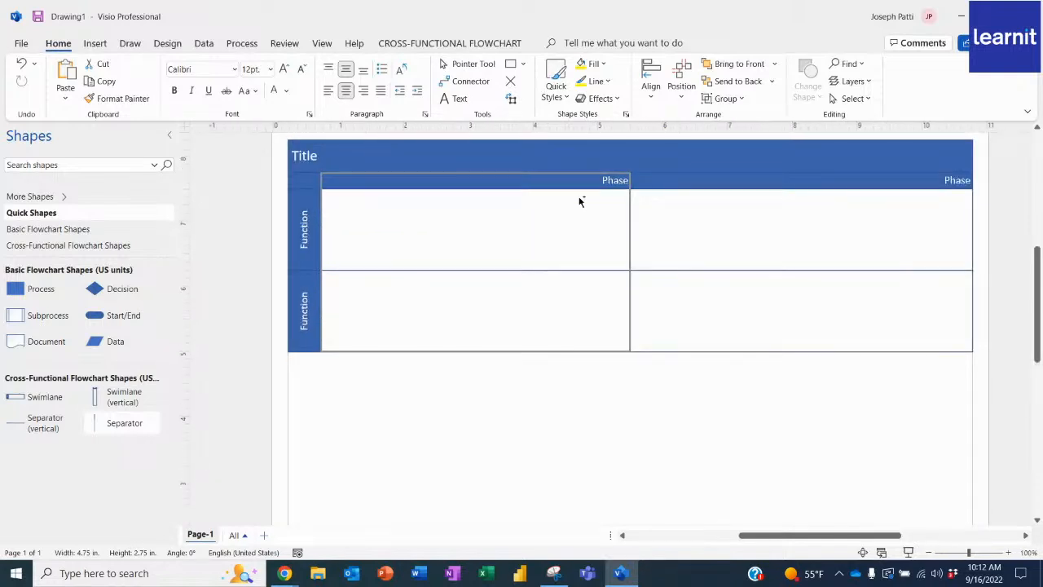
{"action": "double_click", "coordinate": [611, 182]}
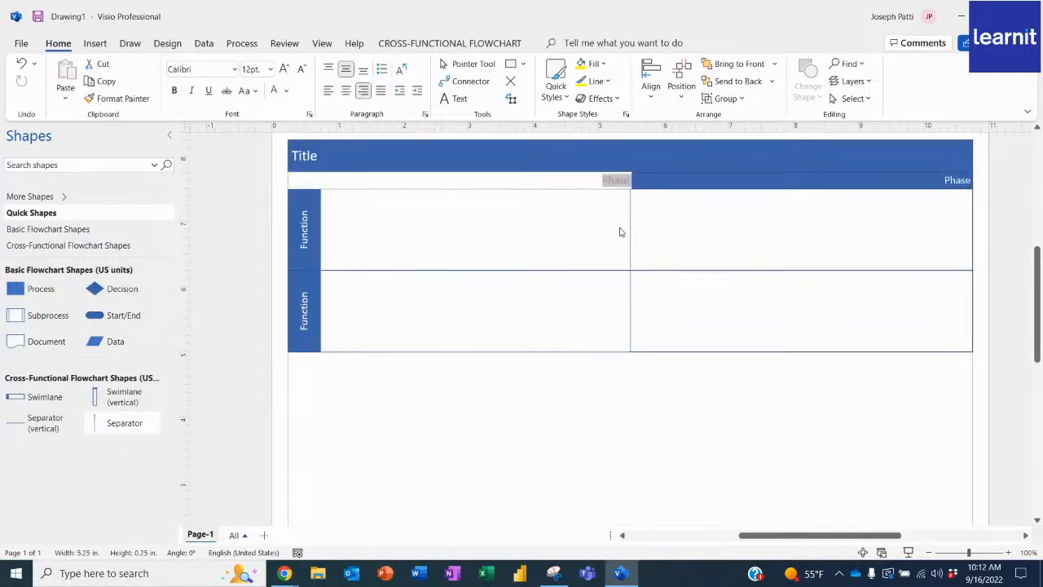
{"action": "type", "text": "Pr"}
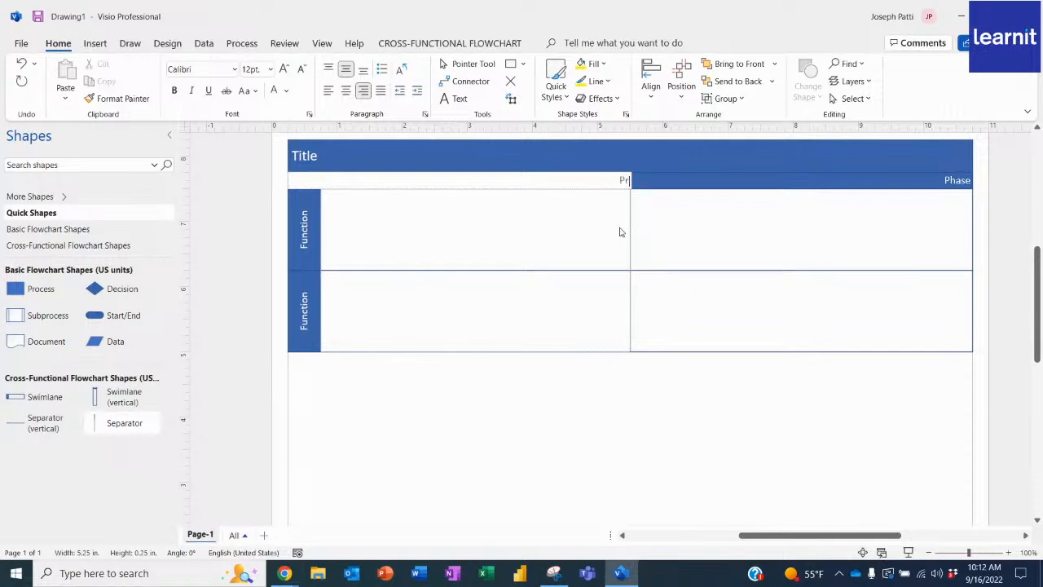
{"action": "type", "text": "e-Acceptance"}
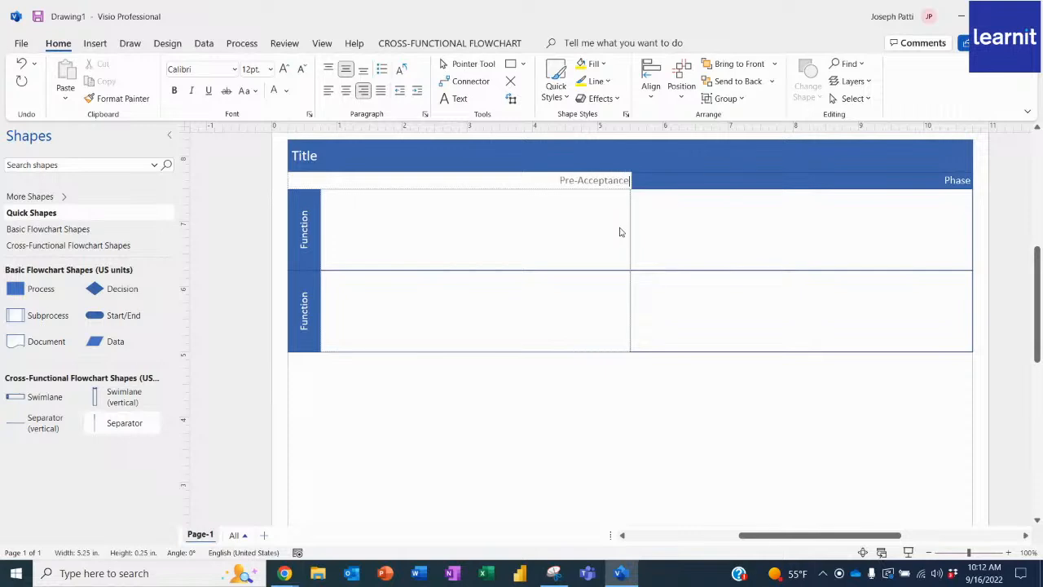
Rename the second phase heading to Post-Acceptance
{"action": "left_click", "coordinate": [953, 181]}
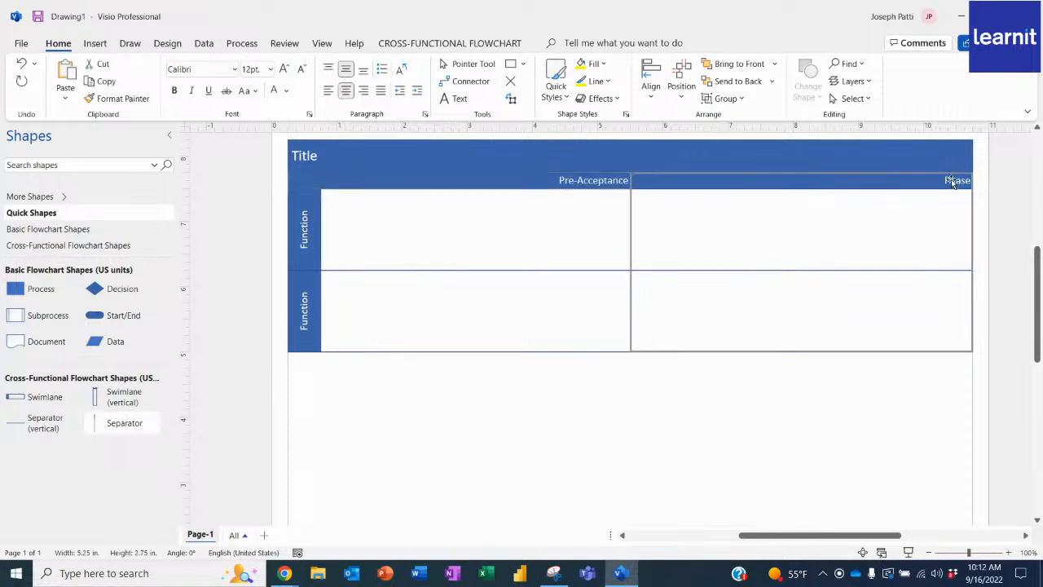
{"action": "left_click", "coordinate": [952, 181]}
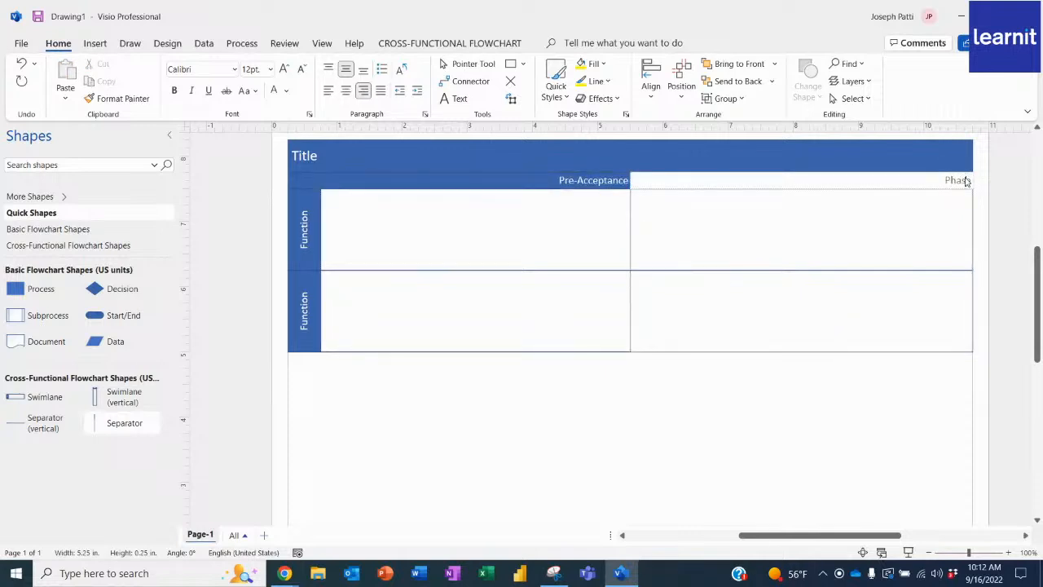
{"action": "double_click", "coordinate": [959, 178]}
{"action": "type", "text": "Post-Acceptance"}
{"action": "left_click", "coordinate": [808, 220]}
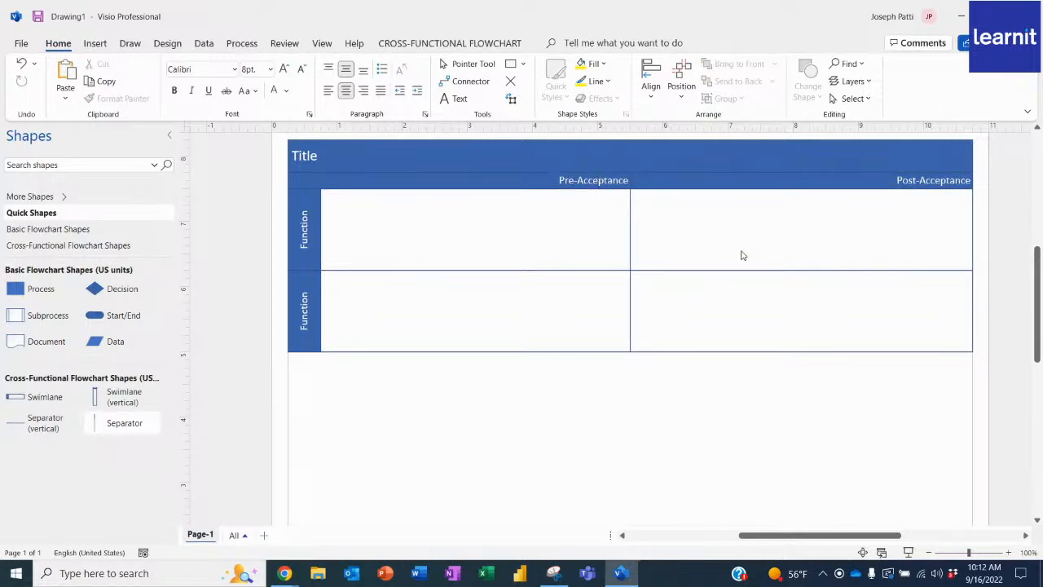
Label the upper swimlane Employee and the lower swimlane HR
{"action": "double_click", "coordinate": [306, 226]}
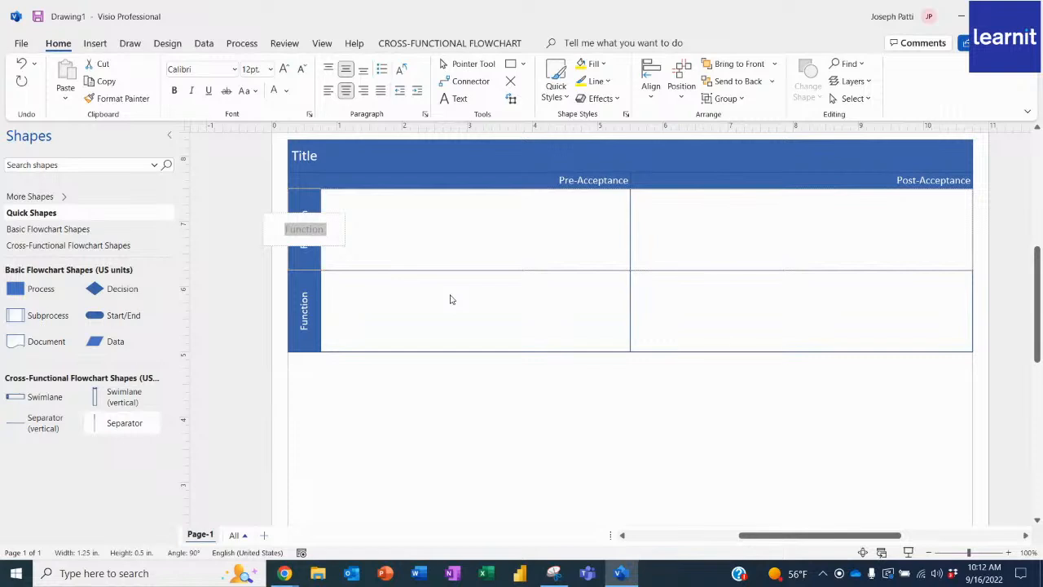
{"action": "type", "text": "Employee"}
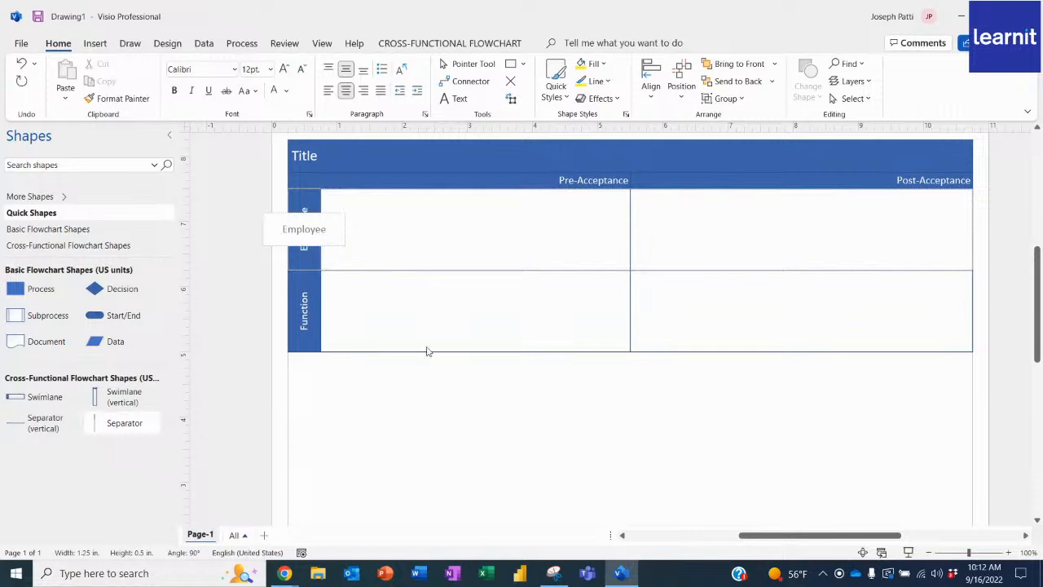
{"action": "left_click", "coordinate": [308, 311]}
{"action": "double_click", "coordinate": [308, 311]}
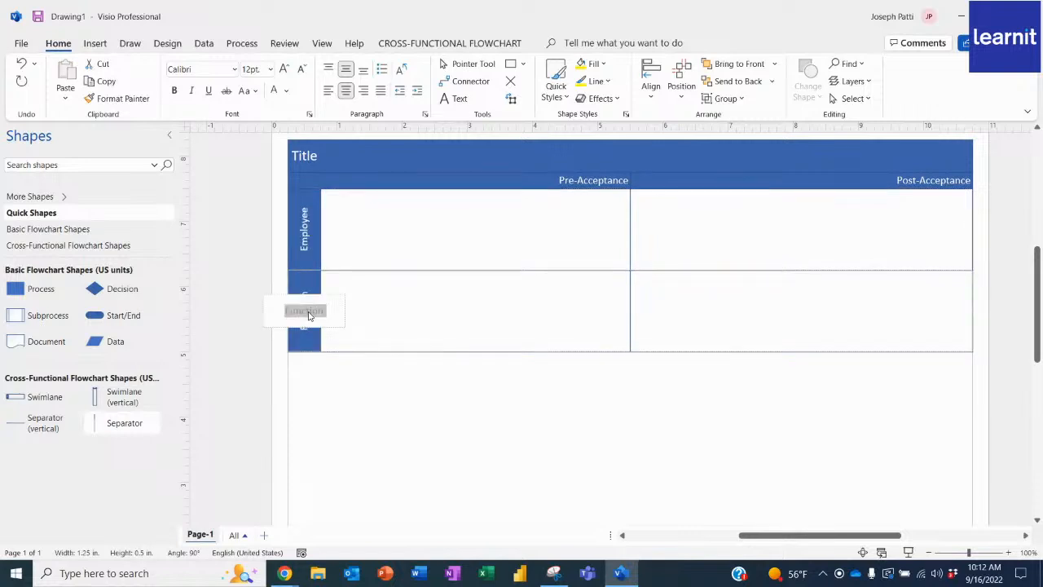
{"action": "type", "text": "HR"}
{"action": "left_click", "coordinate": [386, 324]}
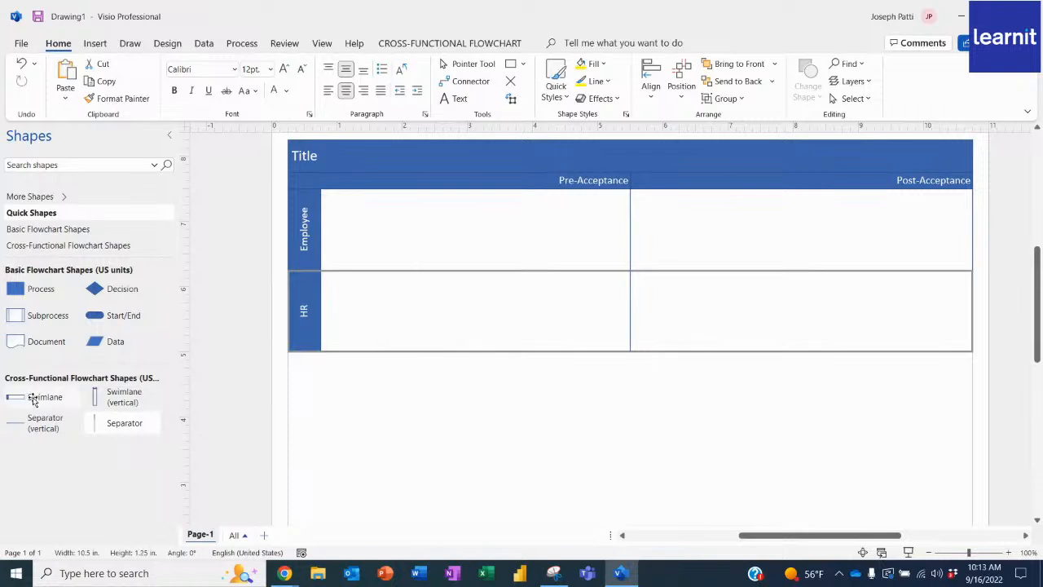
Add two more horizontal swimlanes to the flowchart directly below the HR lane
{"action": "left_click_drag", "start_coordinate": [35, 398], "coordinate": [457, 438]}
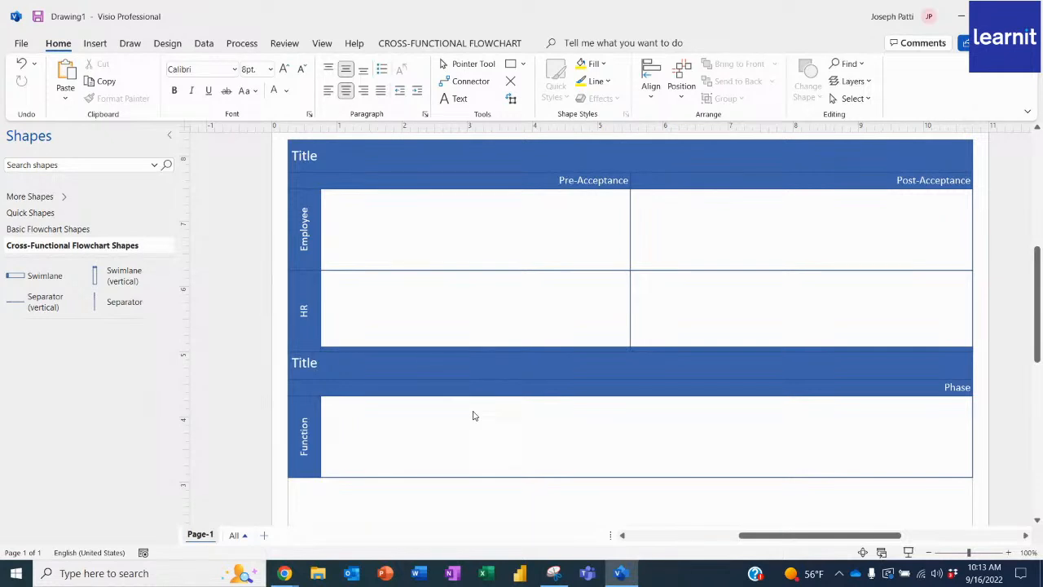
{"action": "key", "text": "ctrl+z"}
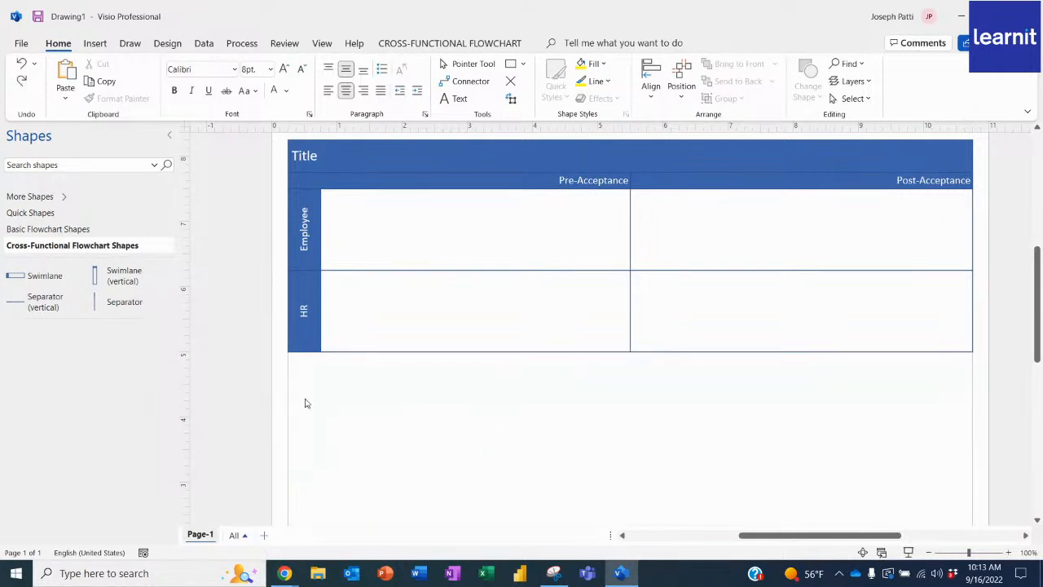
{"action": "left_click_drag", "start_coordinate": [48, 276], "coordinate": [454, 396]}
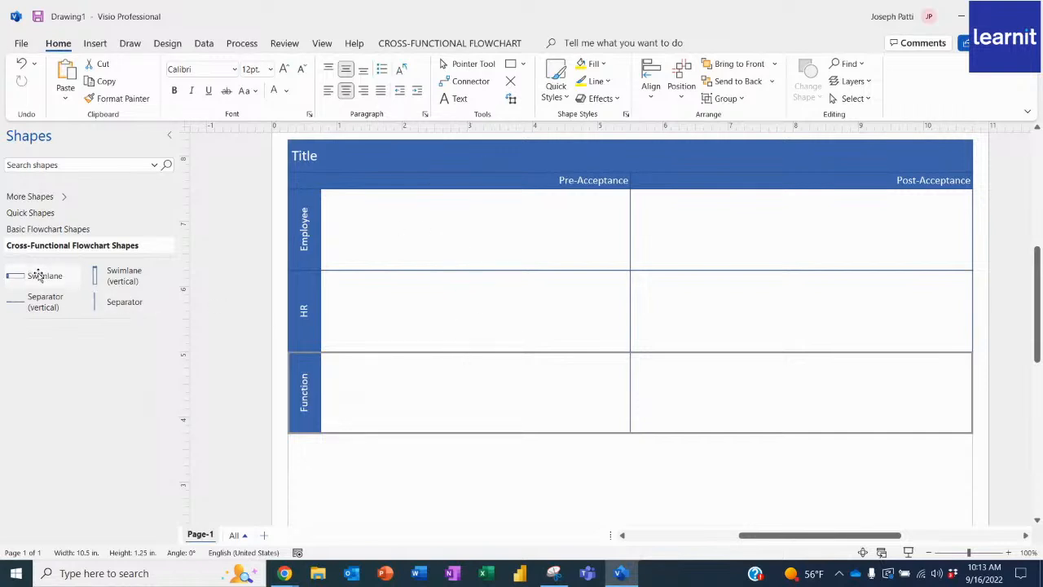
{"action": "left_click_drag", "start_coordinate": [38, 276], "coordinate": [449, 475]}
Label the third swimlane Payroll and the fourth swimlane Manager
{"action": "double_click", "coordinate": [304, 393]}
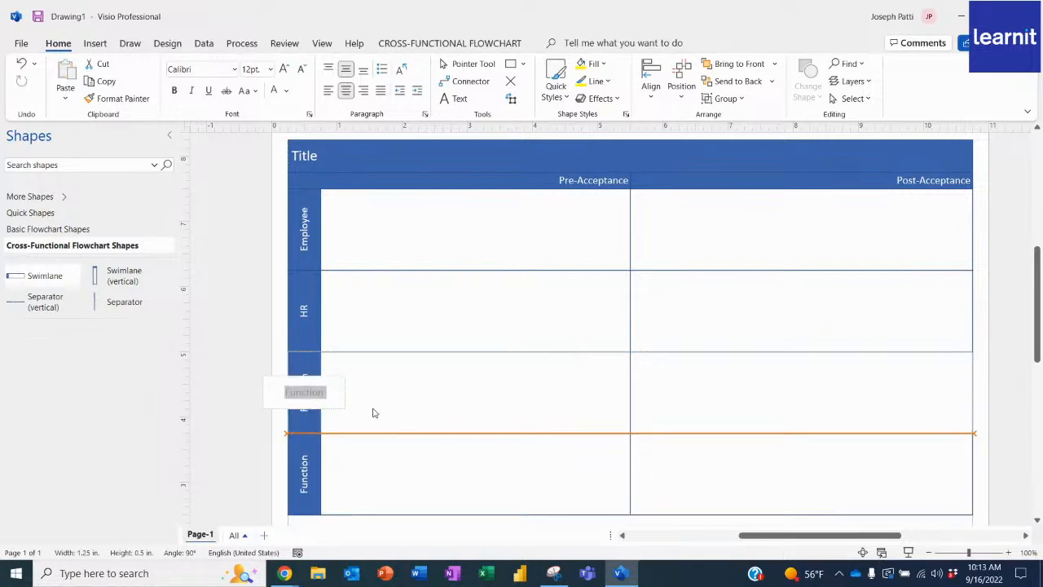
{"action": "type", "text": "Payroll"}
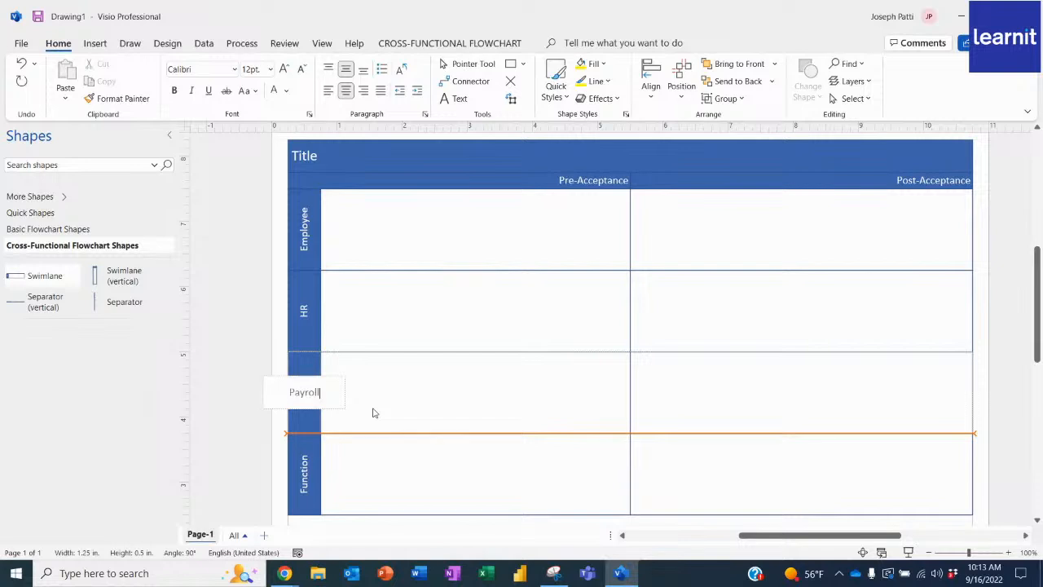
{"action": "left_click", "coordinate": [304, 471]}
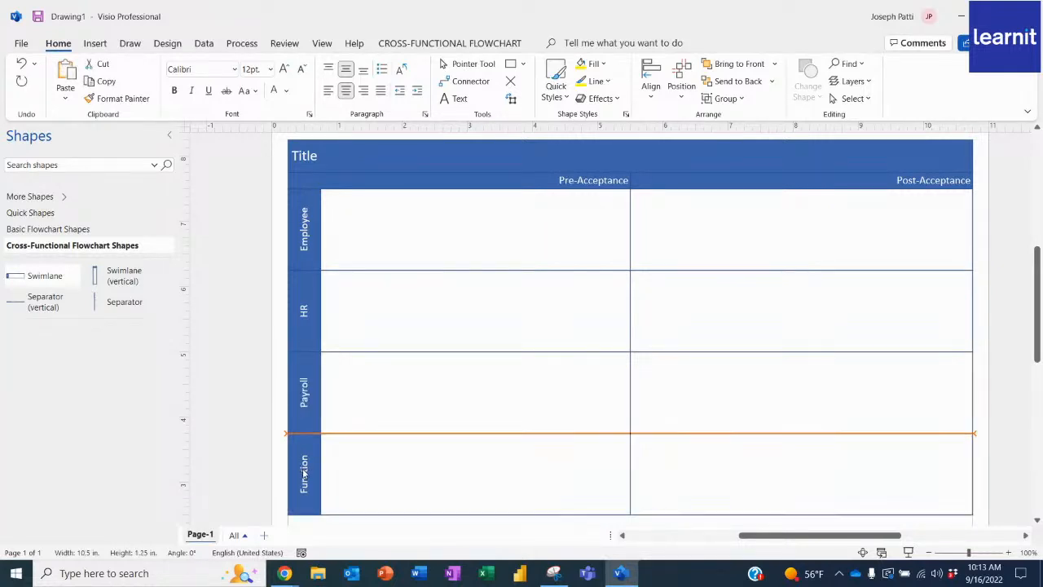
{"action": "double_click", "coordinate": [304, 472]}
{"action": "double_click", "coordinate": [305, 473]}
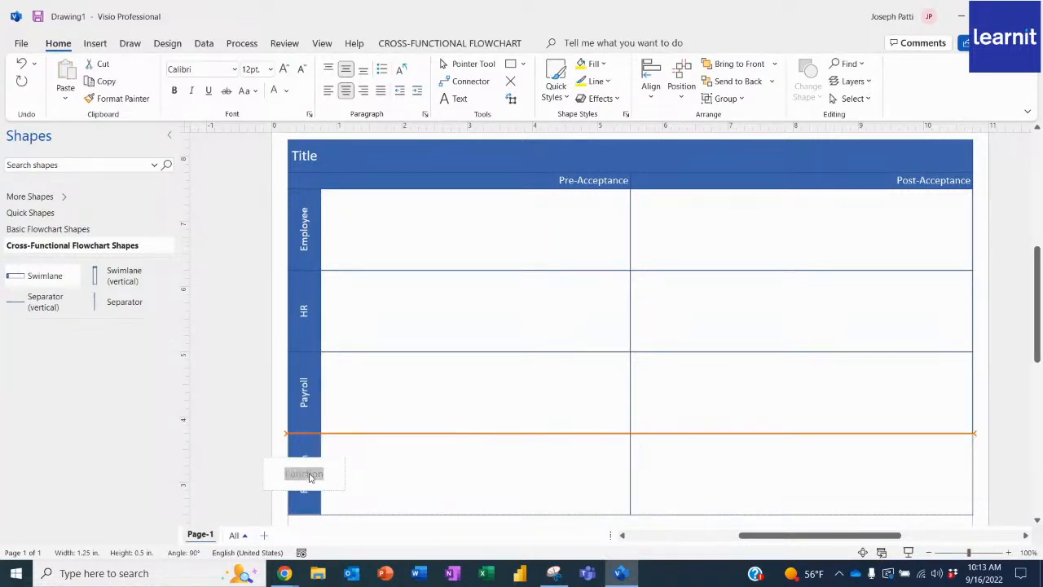
{"action": "type", "text": "Manage"}
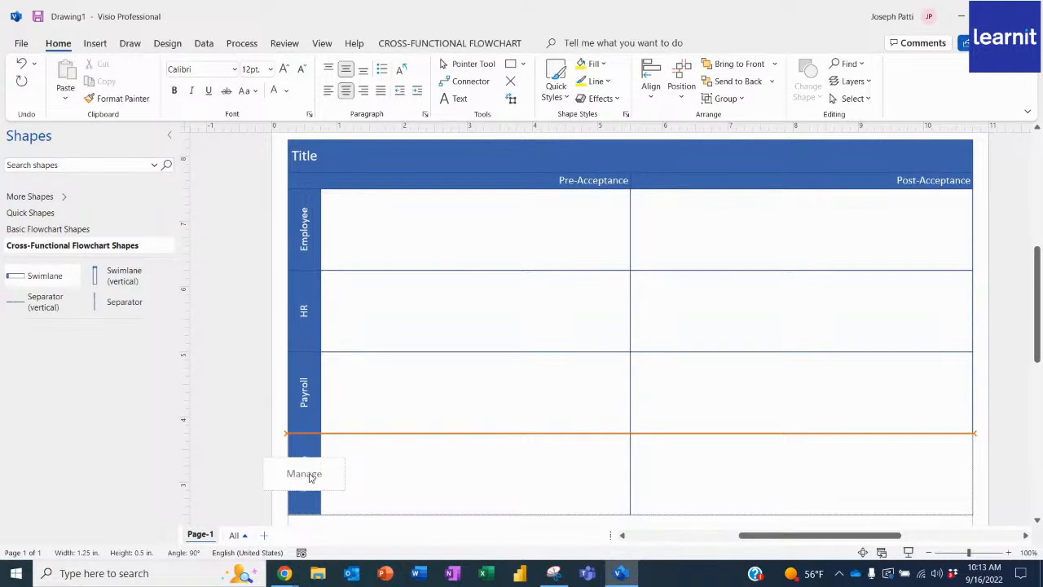
{"action": "type", "text": "r"}
{"action": "left_click", "coordinate": [367, 409]}
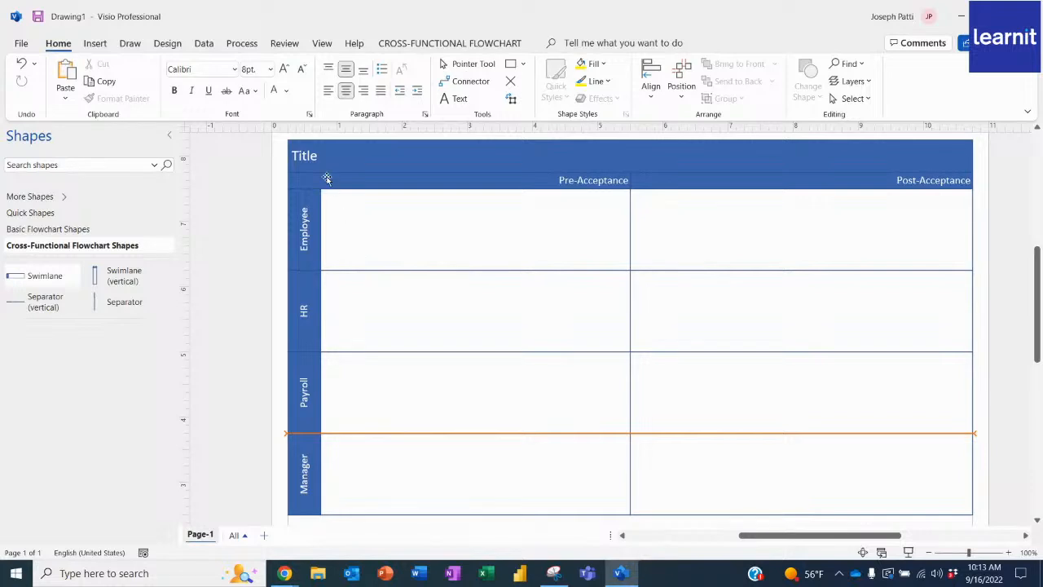
Change the flowchart's title to New Hire Onboarding Process
{"action": "double_click", "coordinate": [314, 156]}
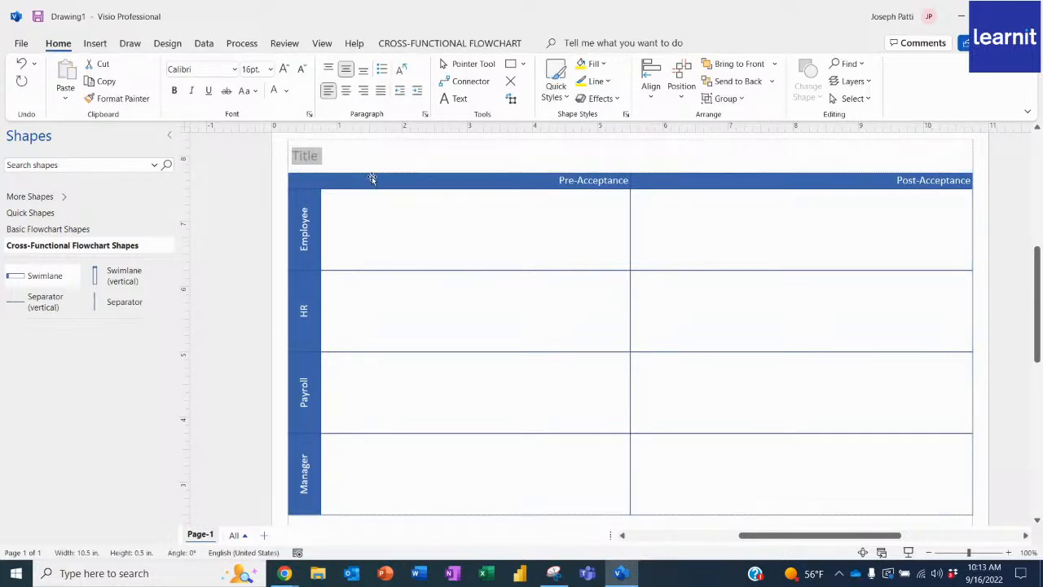
{"action": "type", "text": "New J"}
{"action": "key", "text": "BackSpace"}
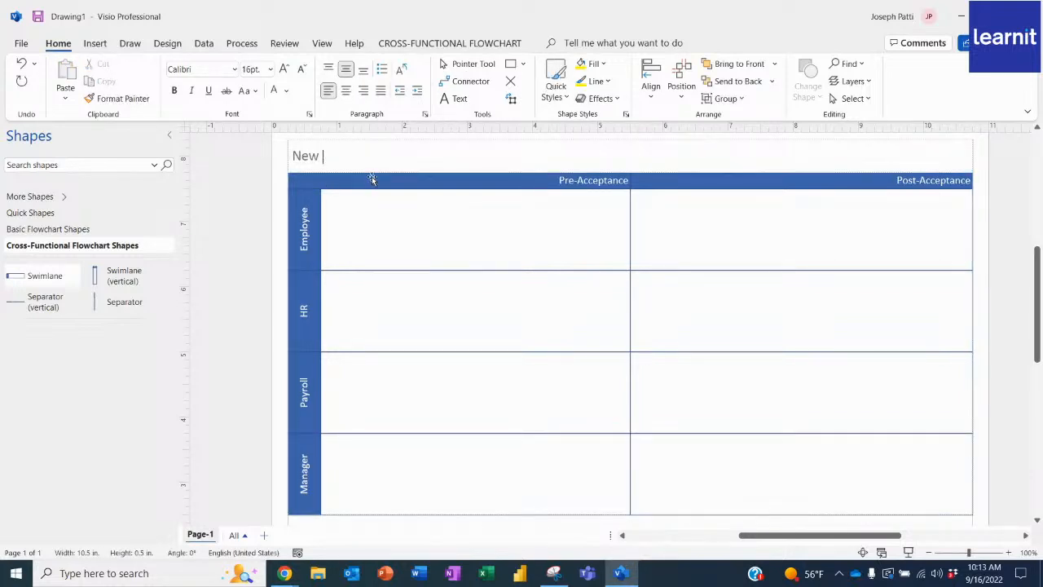
{"action": "type", "text": "Hire Onboarding "}
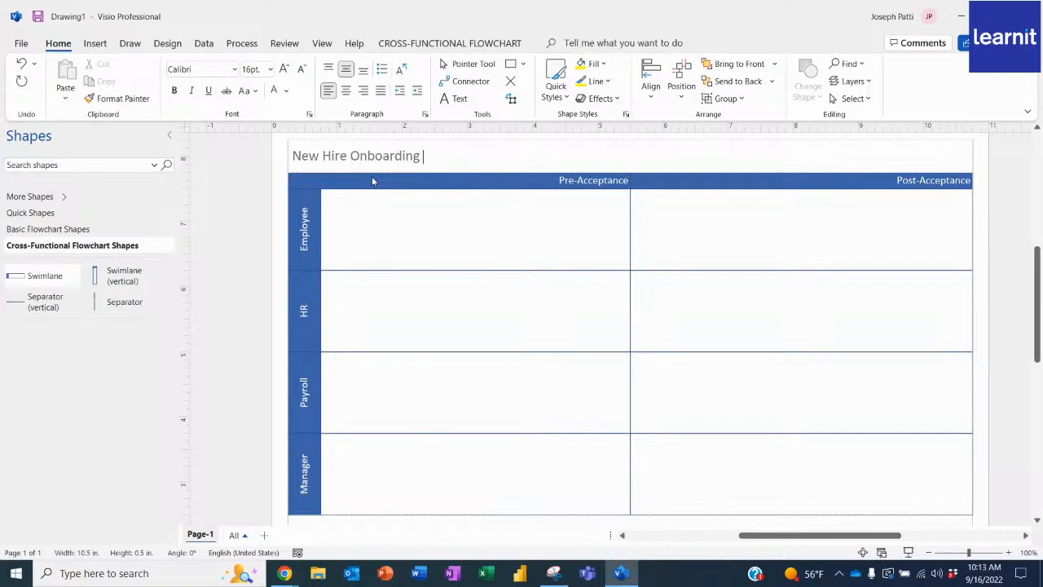
{"action": "type", "text": "Process"}
{"action": "key", "text": "Escape"}
{"action": "left_click", "coordinate": [581, 190]}
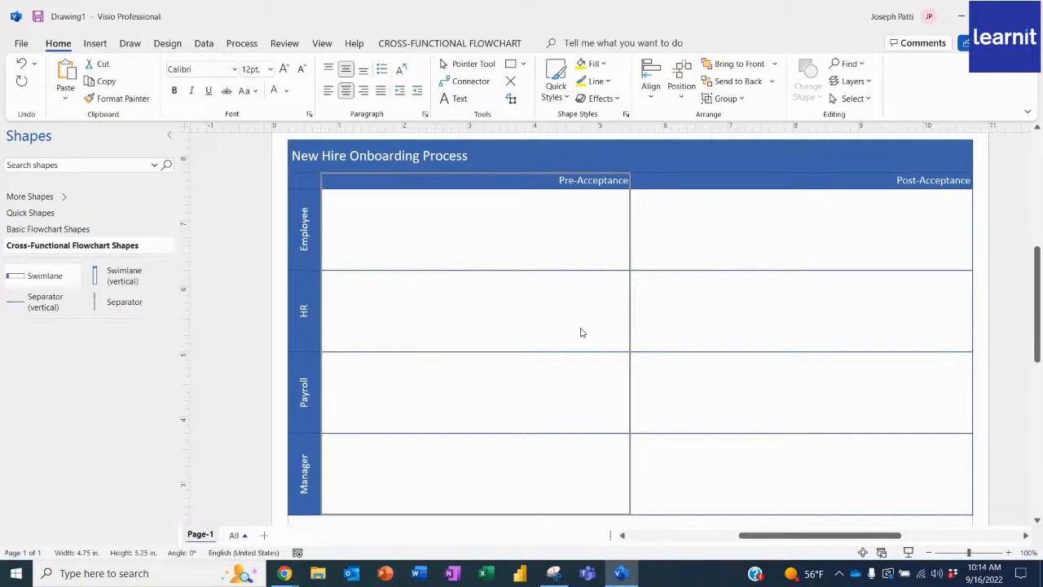
Add a Start/End shape to the Employee lane under Pre-Acceptance and label it Employment Offer Accepted
{"action": "left_click", "coordinate": [78, 231]}
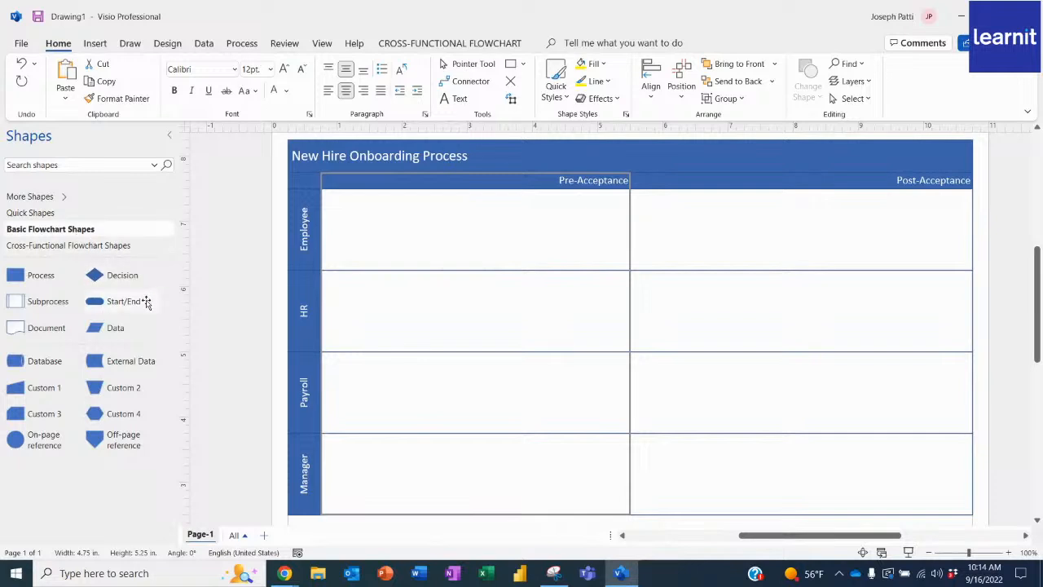
{"action": "left_click_drag", "start_coordinate": [115, 306], "coordinate": [383, 246]}
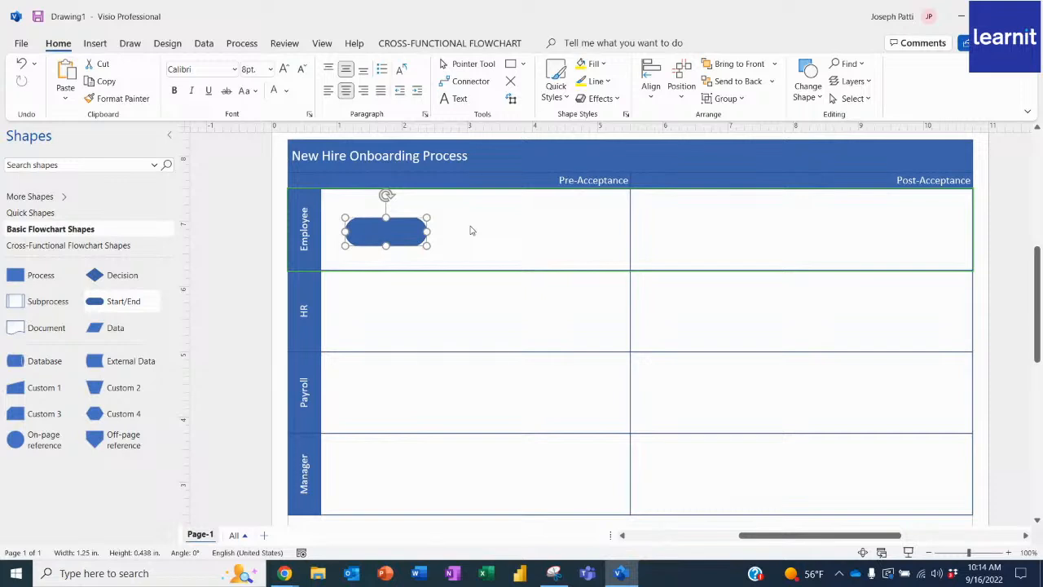
{"action": "type", "text": "E"}
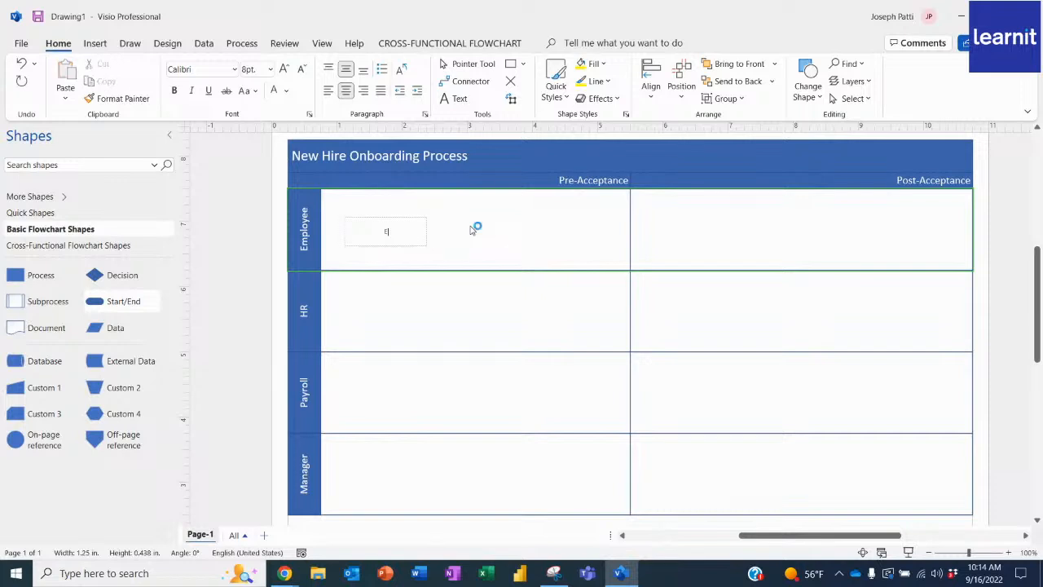
{"action": "type", "text": "mployment Offer Accepted"}
{"action": "left_click", "coordinate": [467, 230]}
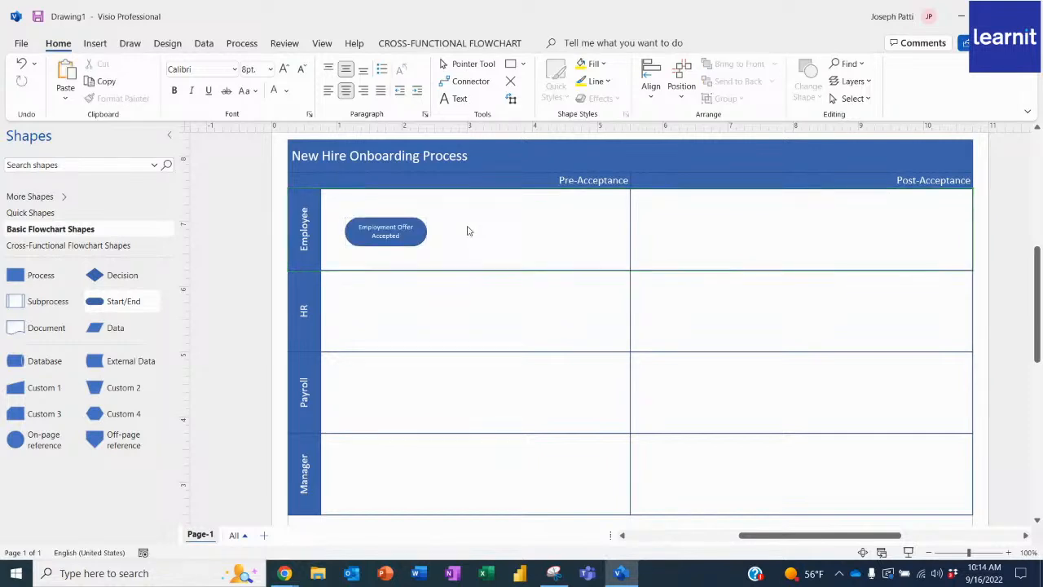
{"action": "mouse_move", "coordinate": [458, 231]}
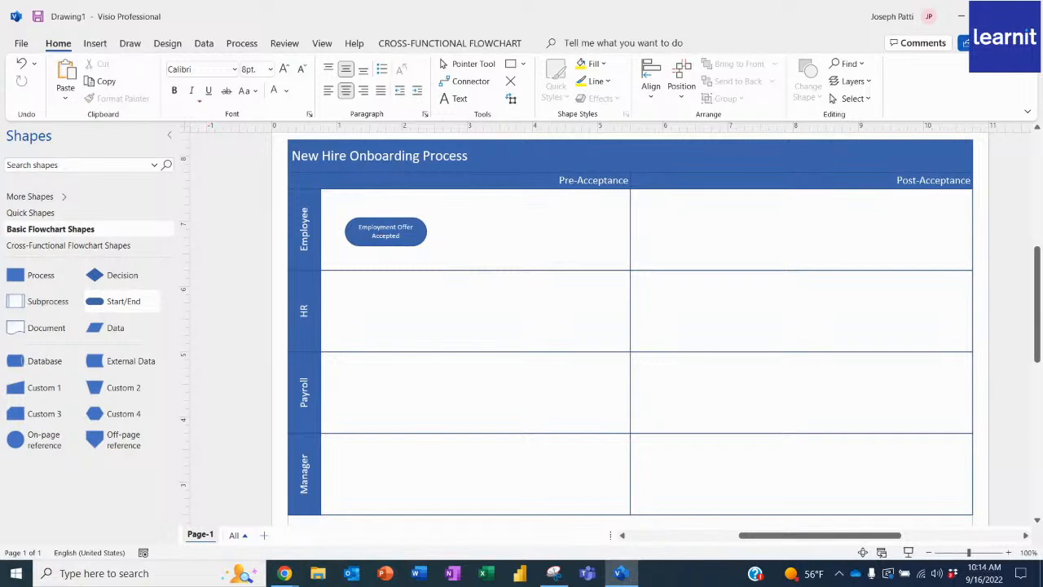
{"action": "mouse_move", "coordinate": [158, 55]}
{"action": "left_mouse_down"}
{"action": "mouse_move", "coordinate": [297, 123]}
{"action": "mouse_move", "coordinate": [315, 122]}
{"action": "mouse_move", "coordinate": [364, 221]}
{"action": "left_mouse_up"}
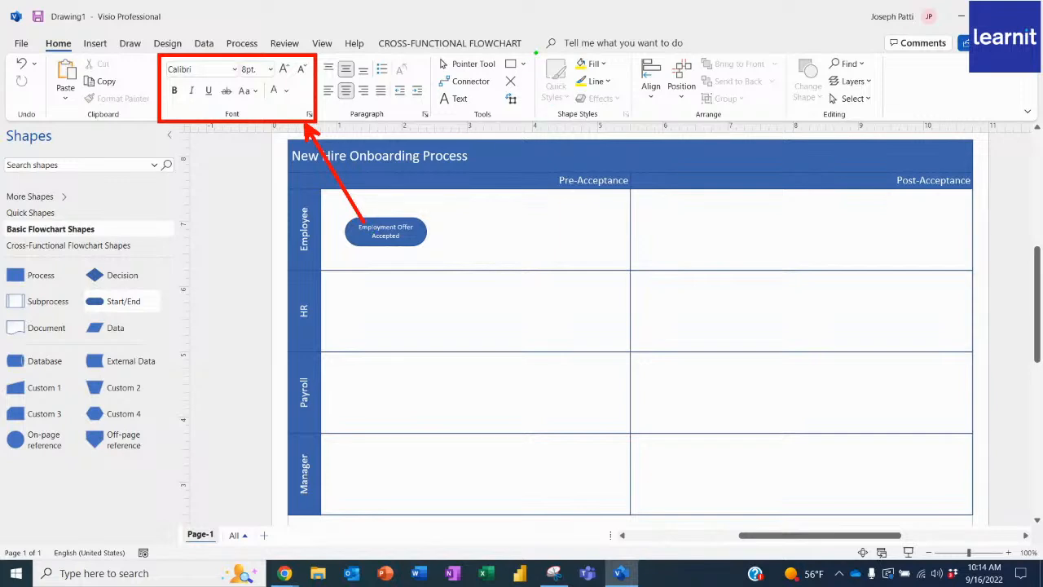
{"action": "left_click_drag", "start_coordinate": [536, 53], "coordinate": [636, 123]}
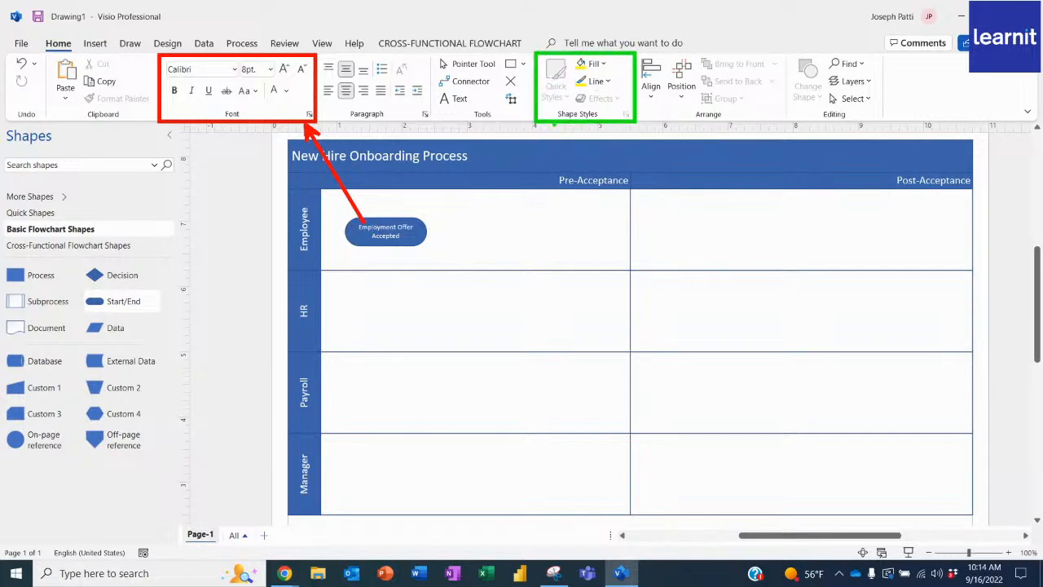
{"action": "left_click_drag", "start_coordinate": [554, 124], "coordinate": [426, 220]}
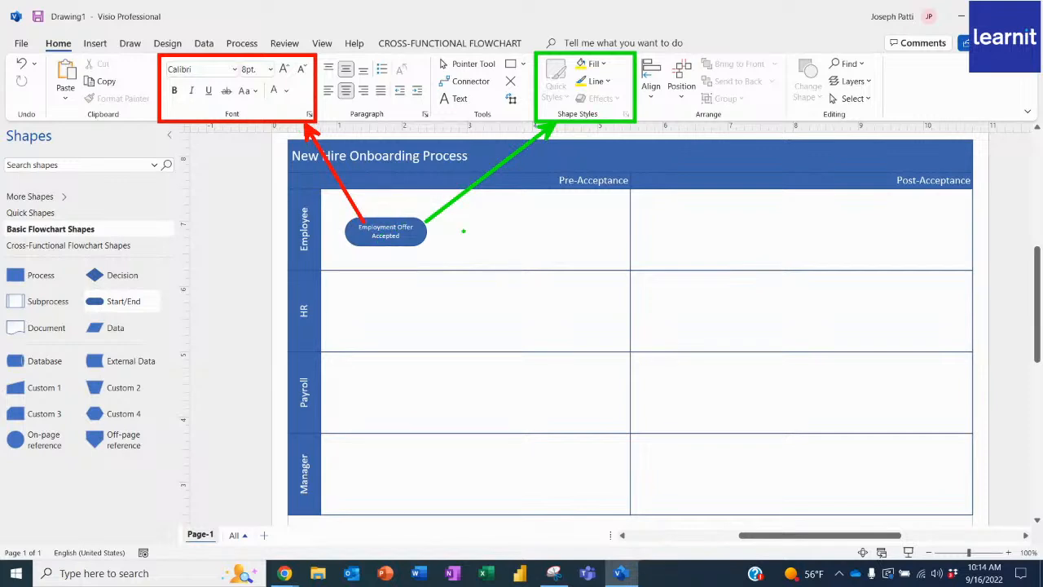
{"action": "key", "text": "Escape"}
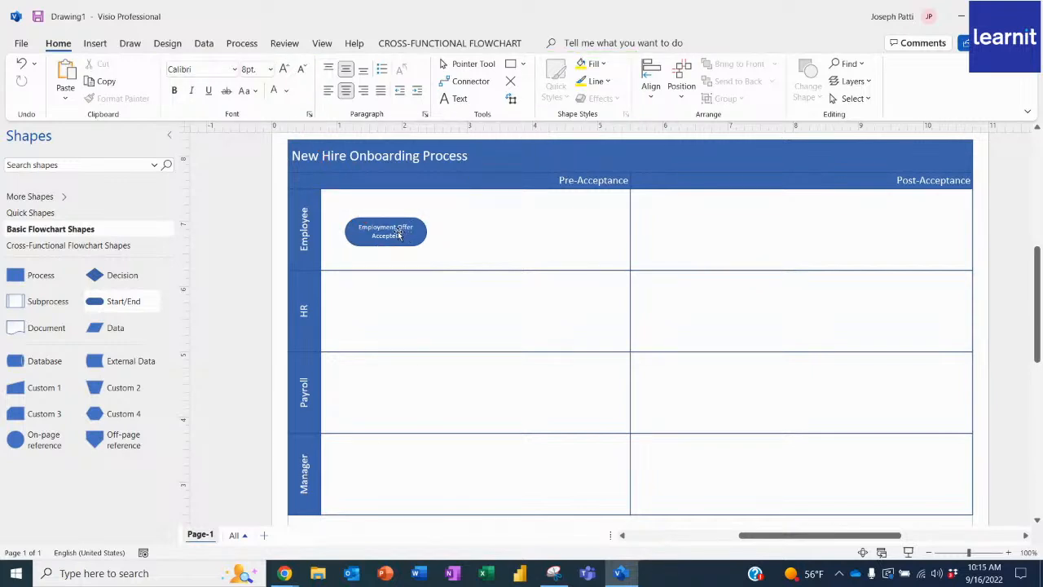
Set the text of the Employment Offer Accepted shape to 12 pt
{"action": "double_click", "coordinate": [398, 233]}
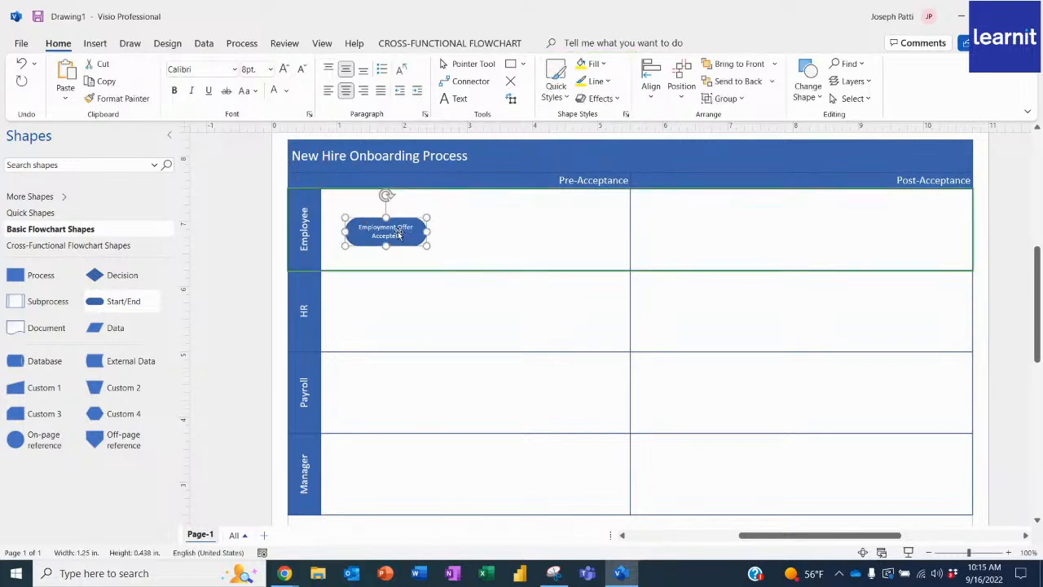
{"action": "left_click", "coordinate": [270, 69]}
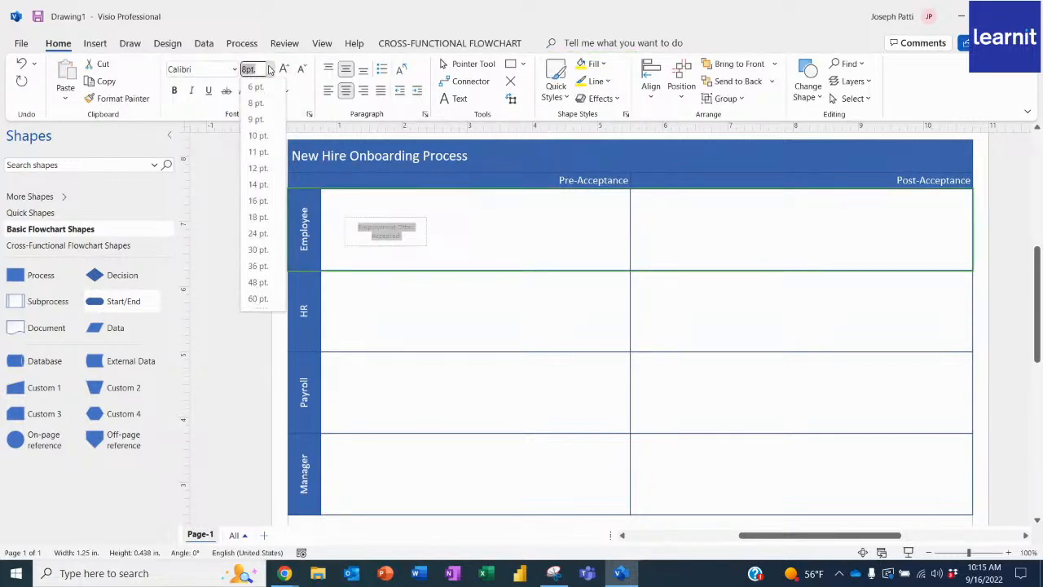
{"action": "left_click", "coordinate": [258, 169]}
{"action": "left_click", "coordinate": [492, 237]}
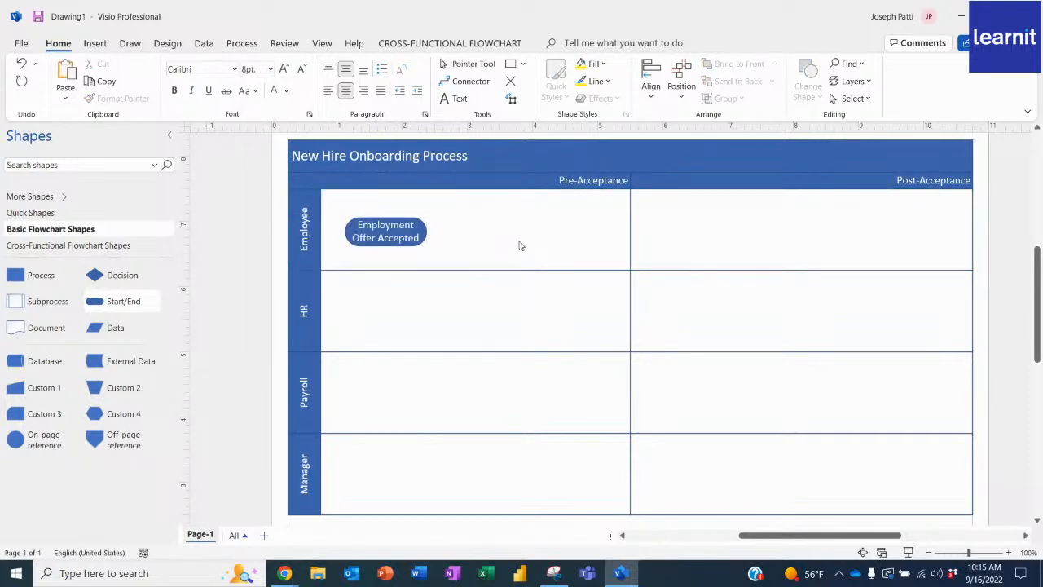
Nudge the Employment Offer Accepted shape so it is vertically centred in the Employee lane
{"action": "left_click", "coordinate": [394, 229]}
{"action": "left_click_drag", "start_coordinate": [394, 229], "coordinate": [404, 232]}
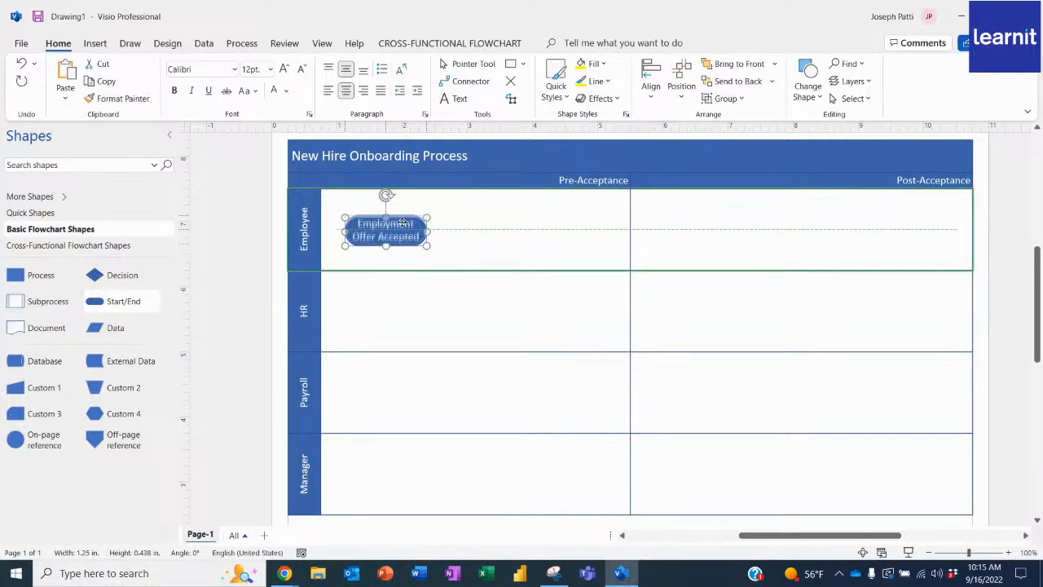
{"action": "left_click", "coordinate": [491, 213]}
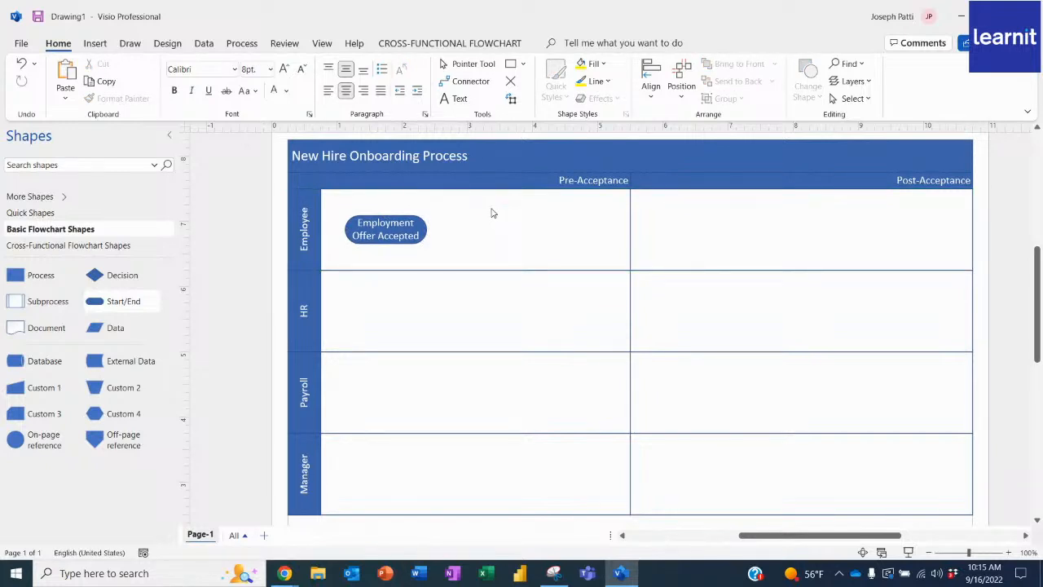
{"action": "mouse_move", "coordinate": [385, 238]}
{"action": "left_click", "coordinate": [597, 65]}
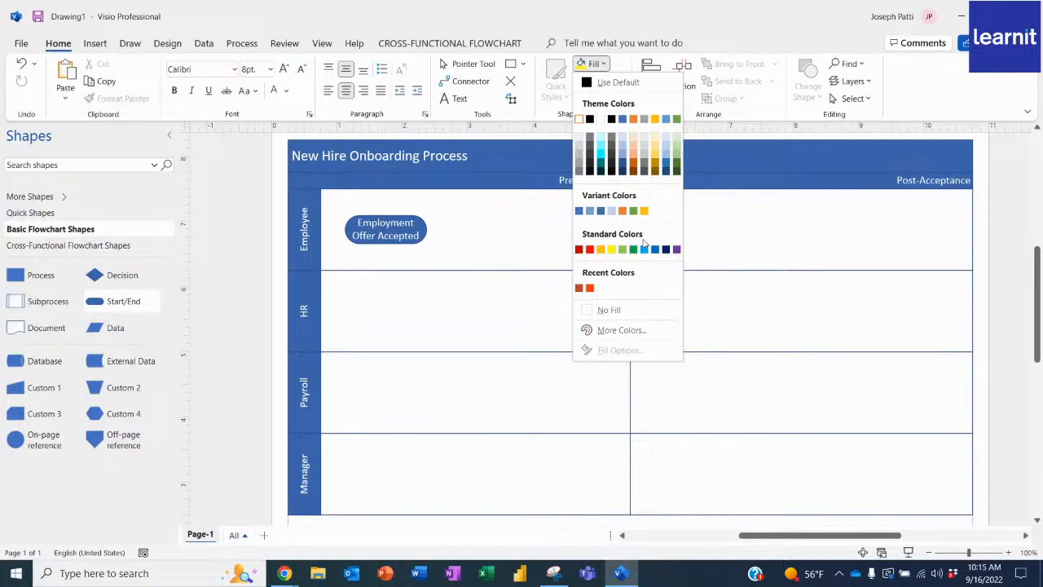
{"action": "left_click", "coordinate": [526, 235]}
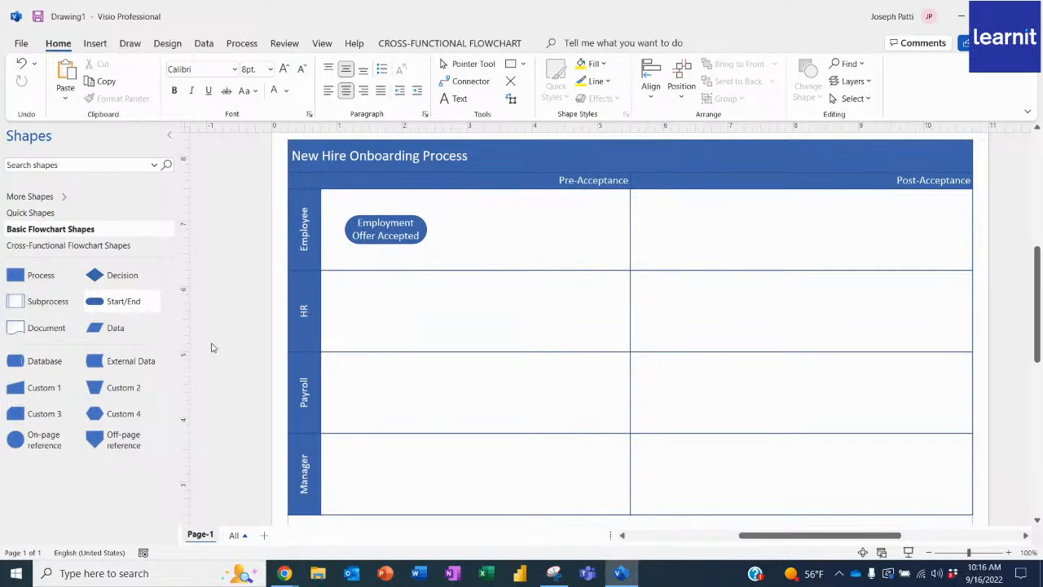
Place a Document shape in the HR lane below Employment Offer Accepted and widen it to 1.25 in
{"action": "left_click_drag", "start_coordinate": [41, 335], "coordinate": [379, 310]}
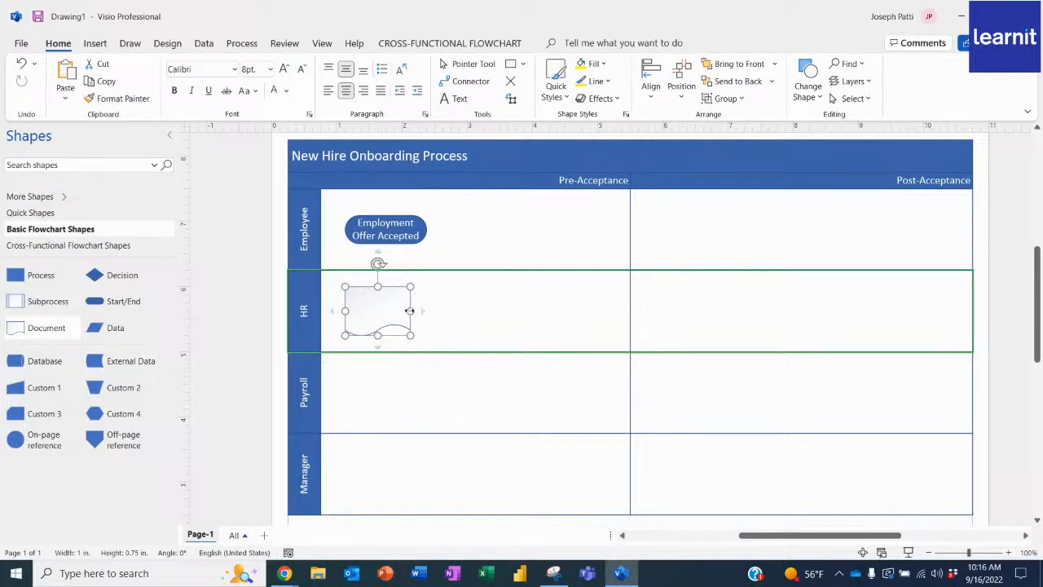
{"action": "left_click_drag", "start_coordinate": [414, 311], "coordinate": [422, 310]}
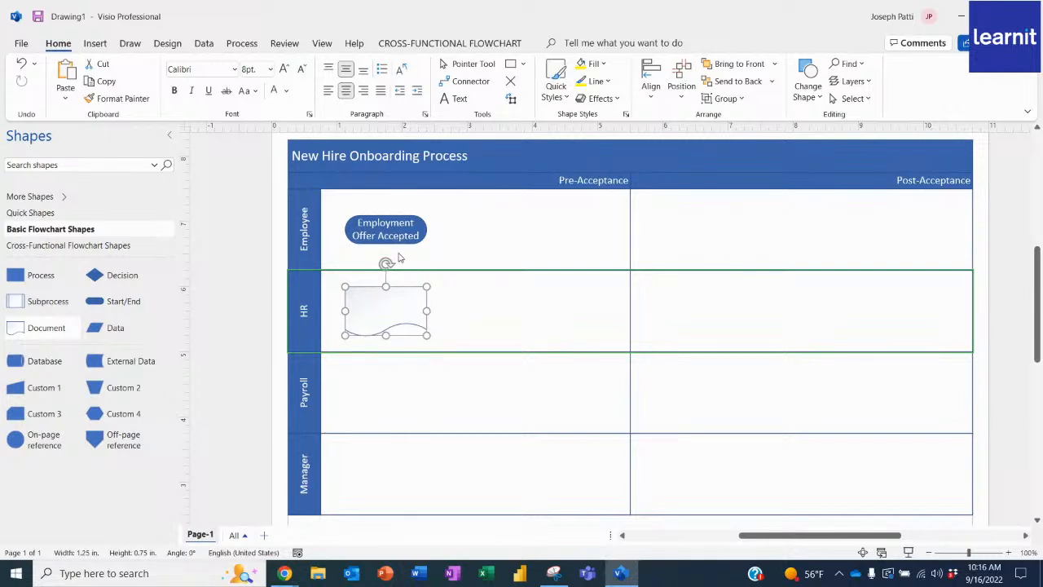
{"action": "mouse_move", "coordinate": [385, 286]}
{"action": "left_mouse_down"}
{"action": "mouse_move", "coordinate": [385, 308]}
{"action": "mouse_move", "coordinate": [389, 275]}
{"action": "mouse_move", "coordinate": [392, 288]}
{"action": "left_mouse_up"}
{"action": "left_click_drag", "start_coordinate": [386, 337], "coordinate": [386, 336]}
Label the Document shape Prepare Employee Paperwork with 12 pt text
{"action": "double_click", "coordinate": [385, 304]}
{"action": "type", "text": "Prepare Em"}
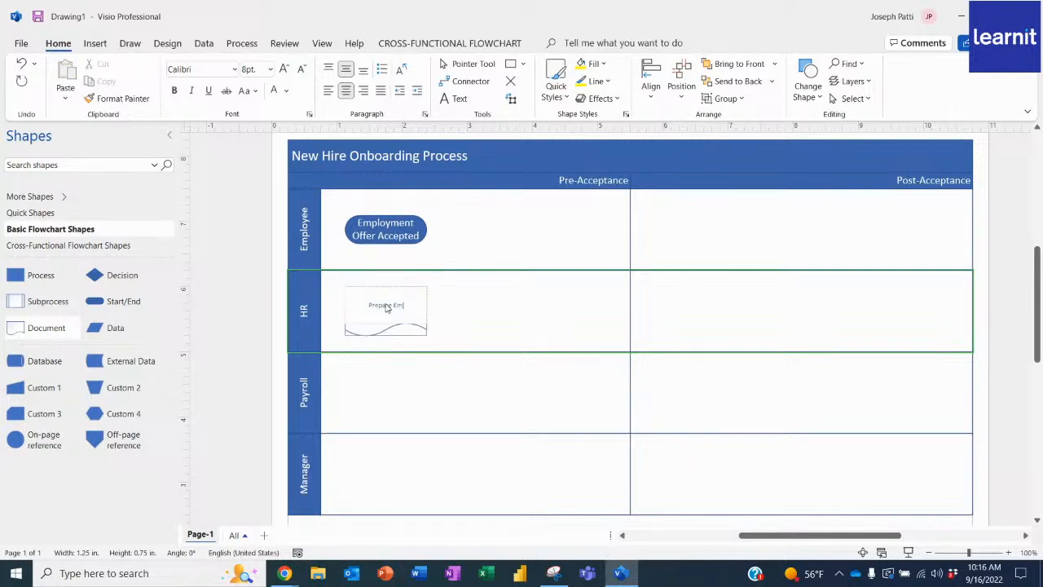
{"action": "type", "text": "ployee Paperwork"}
{"action": "triple_click", "coordinate": [391, 309]}
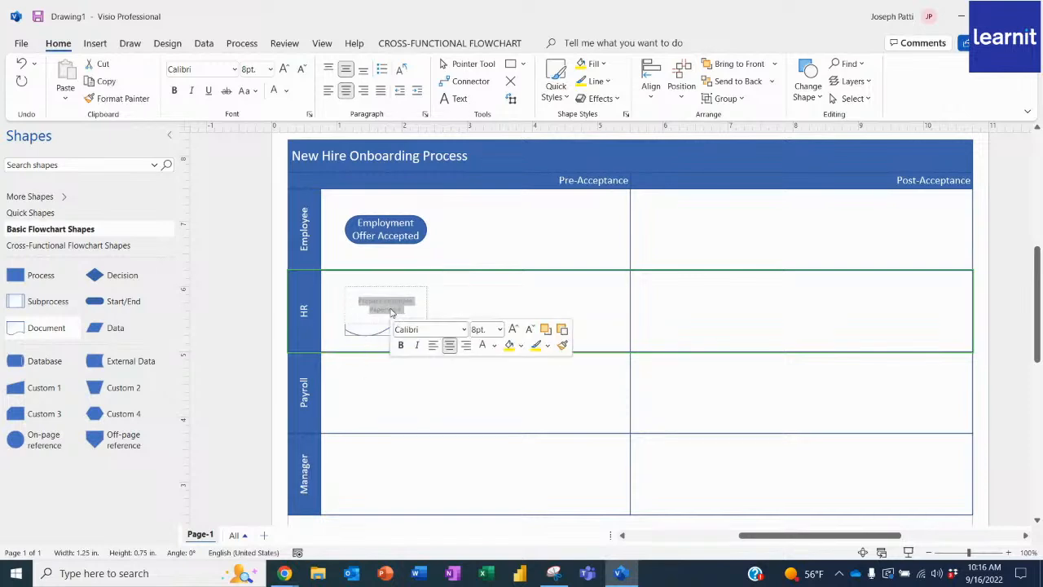
{"action": "left_click", "coordinate": [500, 330]}
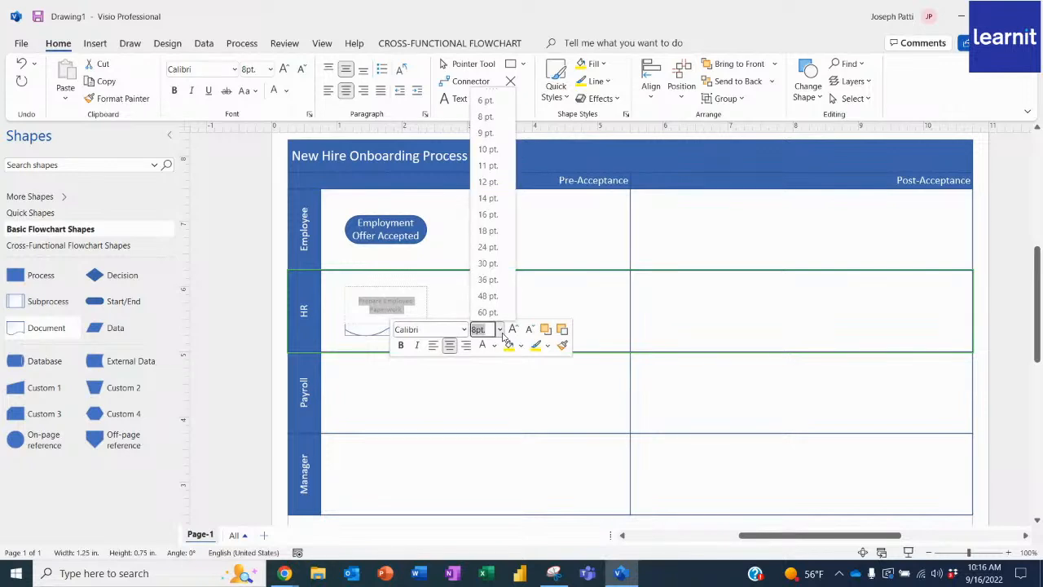
{"action": "left_click", "coordinate": [494, 183]}
{"action": "left_click", "coordinate": [475, 301]}
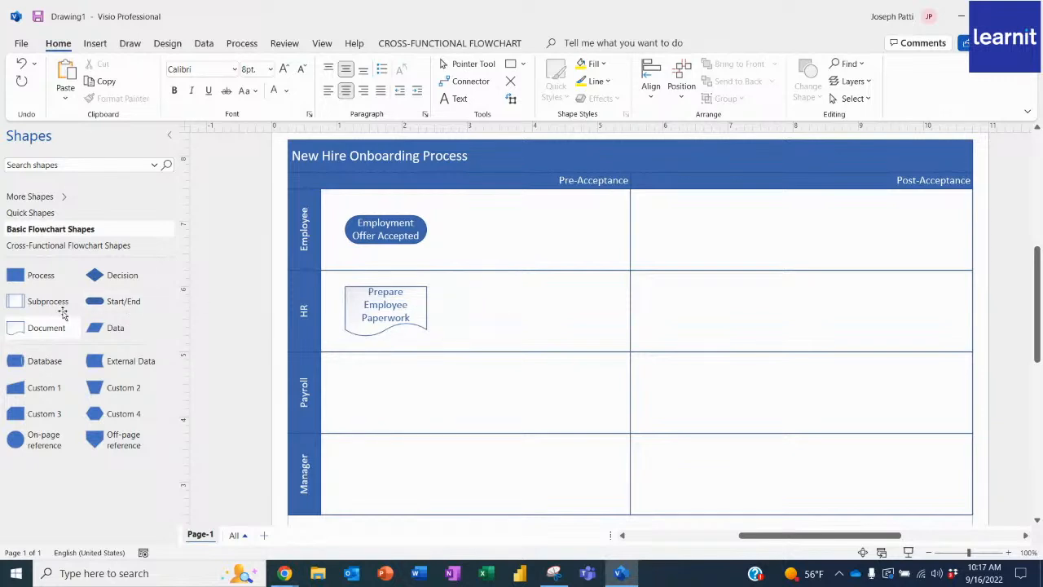
Add a Process shape to the HR lane beside the Document shape, under Pre-Acceptance, and label it Send out Employee Paperwork
{"action": "left_click_drag", "start_coordinate": [36, 274], "coordinate": [547, 311]}
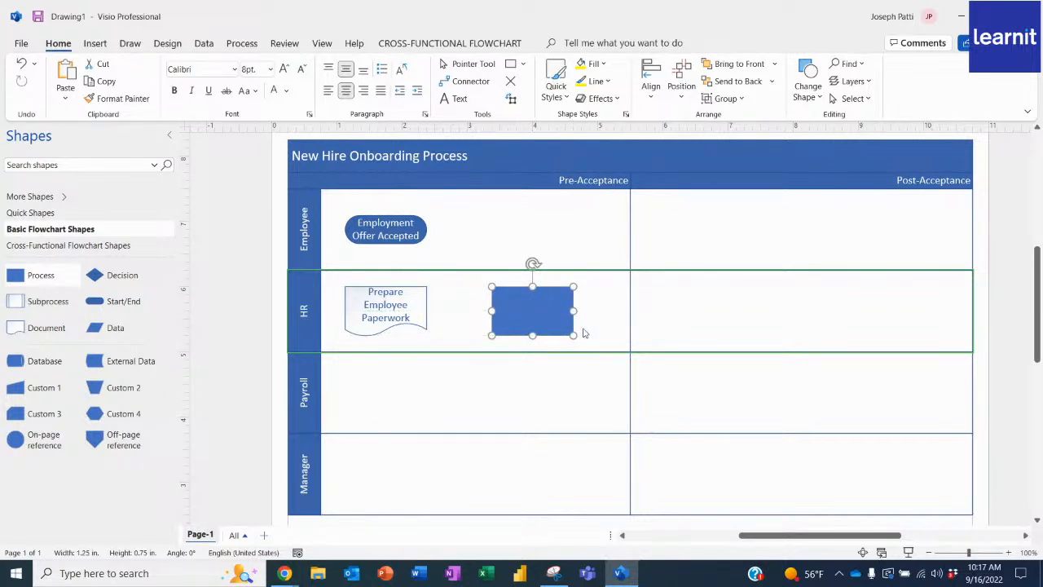
{"action": "type", "text": "Sen"}
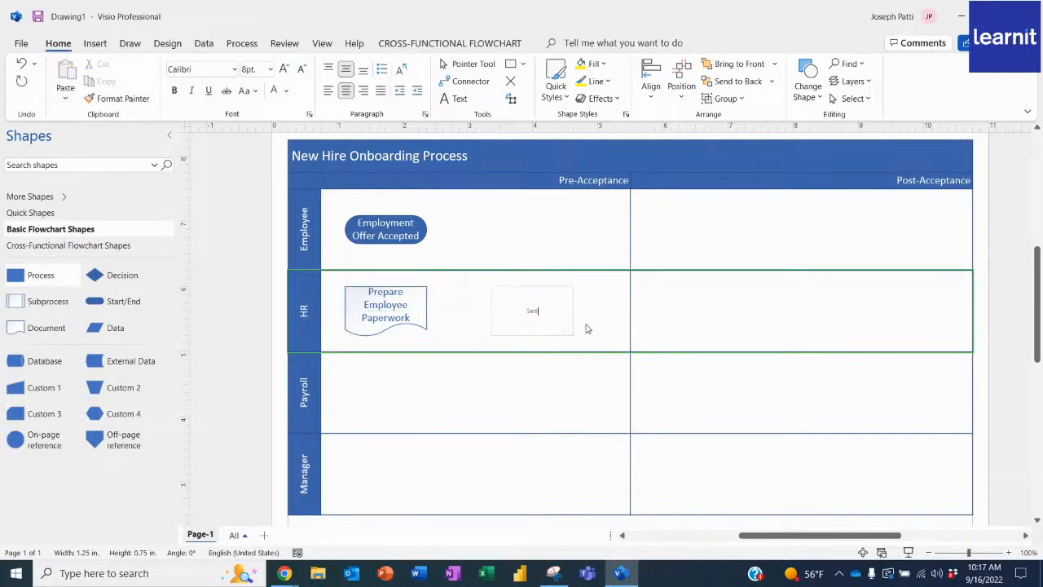
{"action": "type", "text": "d out Employee Paperwork"}
Set the text of the Send out Employee Paperwork shape to 12 pt
{"action": "left_click_drag", "start_coordinate": [554, 318], "coordinate": [511, 305]}
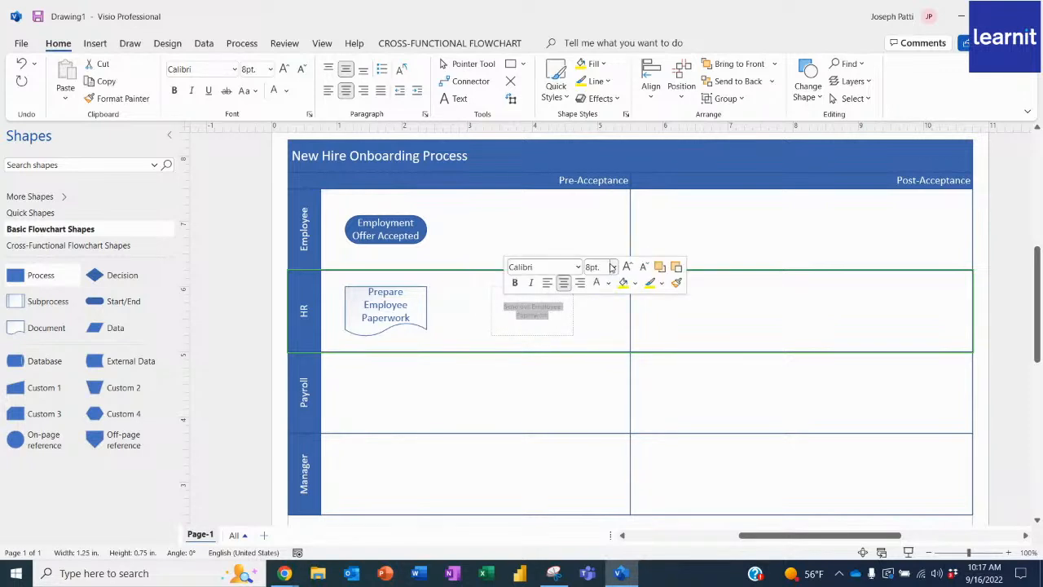
{"action": "left_click", "coordinate": [614, 267]}
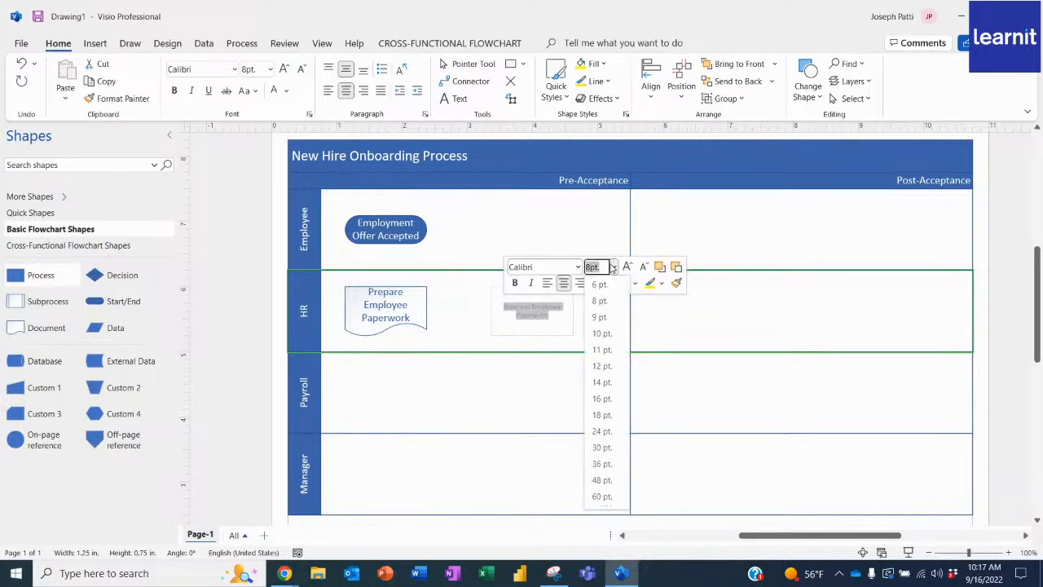
{"action": "left_click", "coordinate": [601, 366]}
{"action": "left_click", "coordinate": [594, 342]}
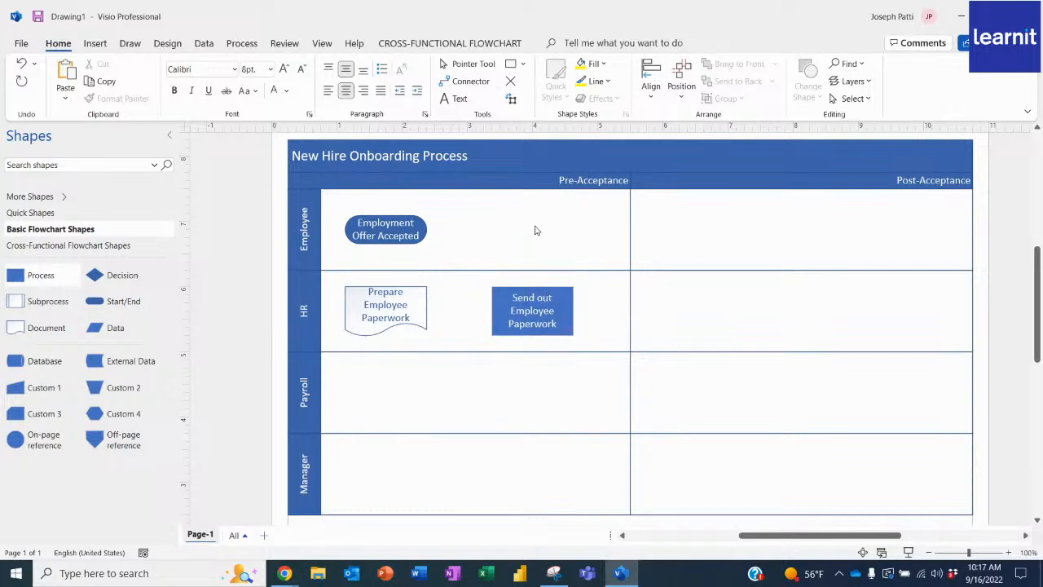
Place a Process shape in the Employee lane, aligned directly above Send out Employee Paperwork
{"action": "left_click_drag", "start_coordinate": [37, 277], "coordinate": [573, 232]}
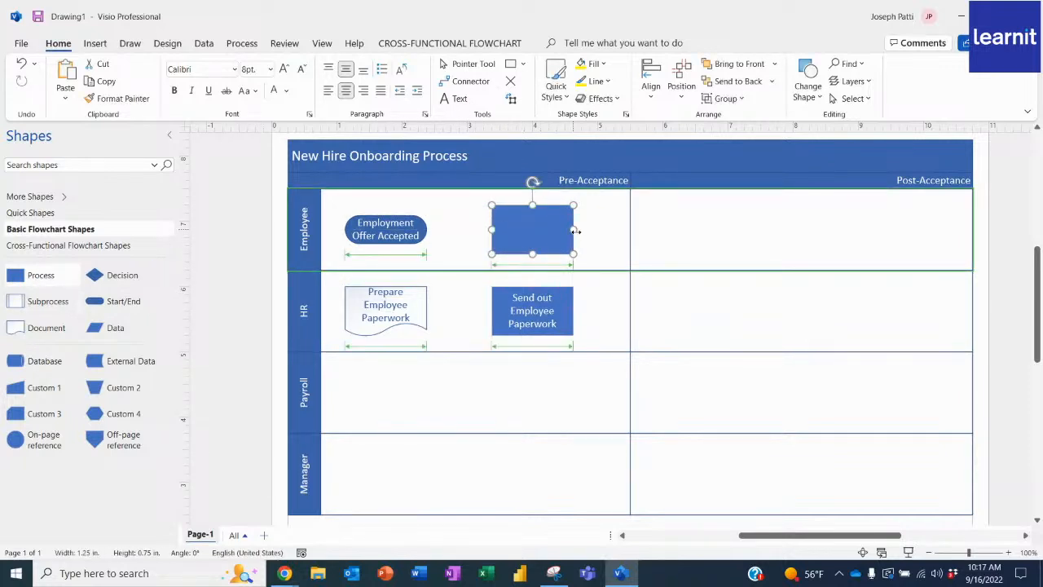